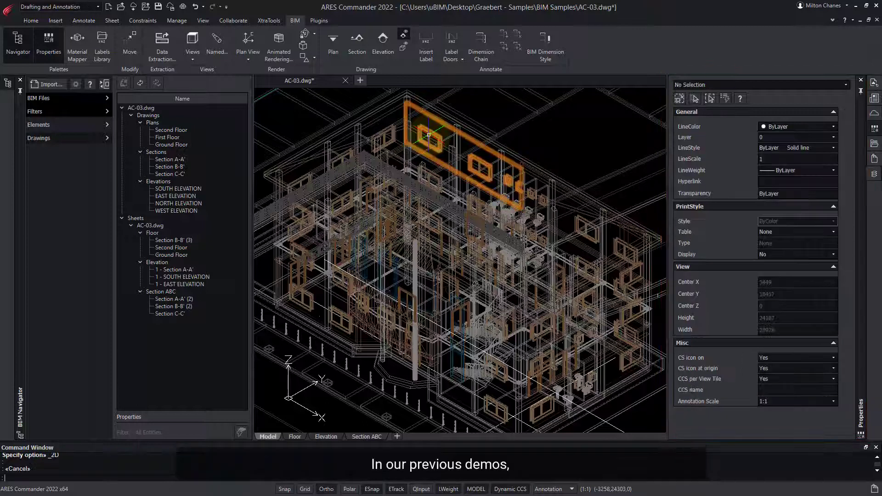
# Inspect the BIM properties of a second-floor window in the 3D model and clear the selection.
pyautogui.scroll(10, 428, 137)
pyautogui.click(428, 145)
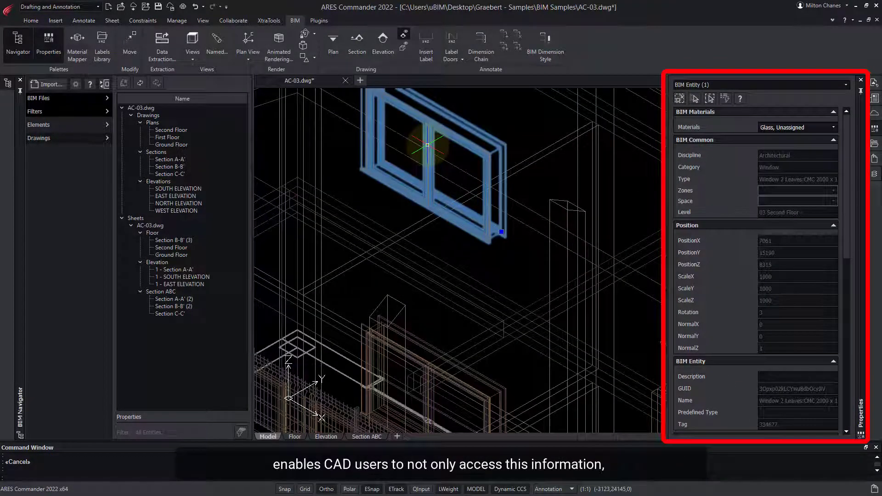
pyautogui.press('Escape')
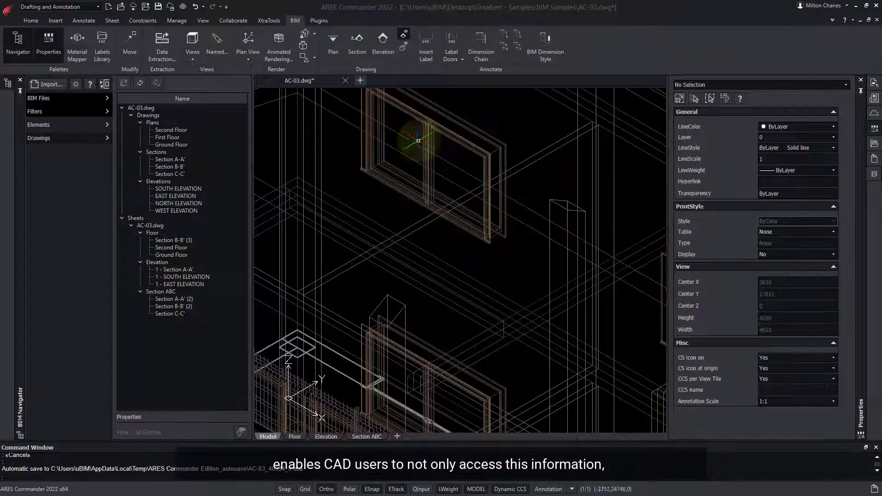
# Review the list of saved entity filters in the BIM Navigator.
pyautogui.click(68, 112)
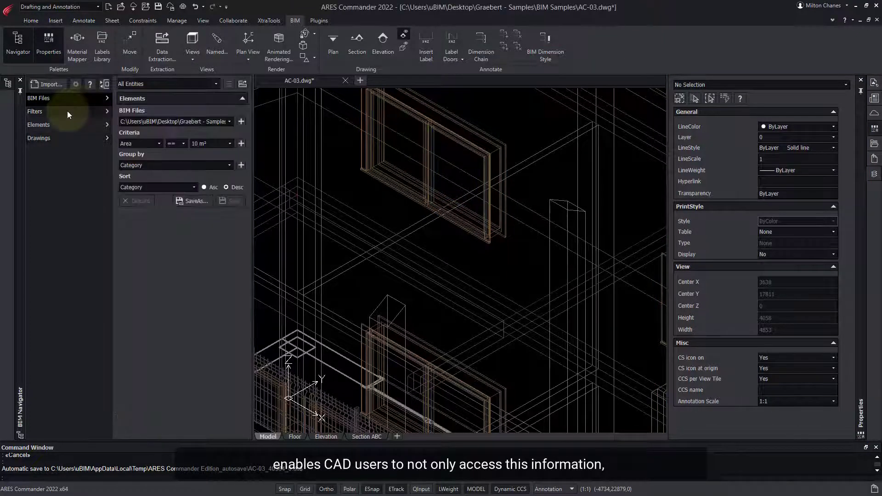
pyautogui.click(186, 84)
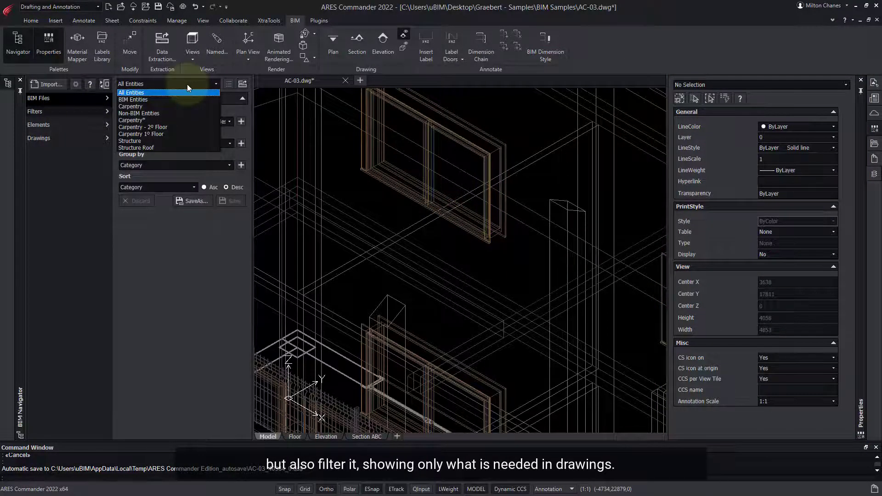
pyautogui.click(186, 84)
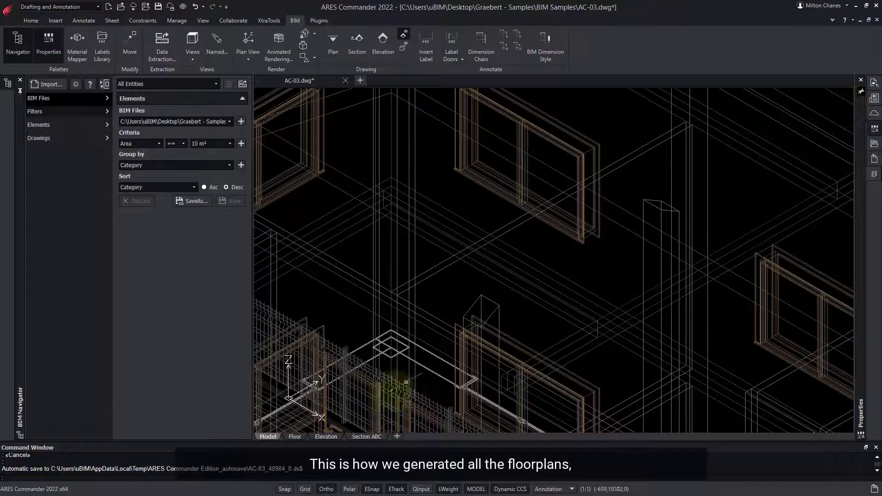
# Save the drawing from the Floor sheet and look over the Section ABC and Elevation sheets.
pyautogui.click(295, 436)
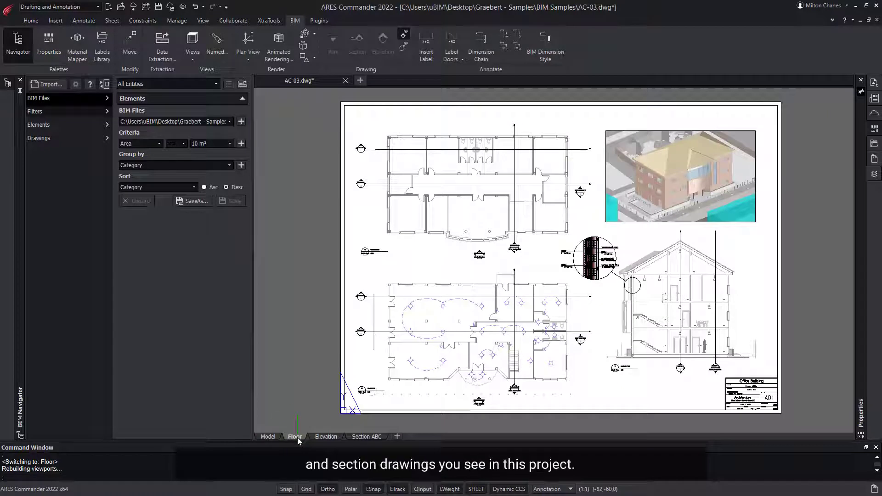
pyautogui.hotkey('ctrl', 's')
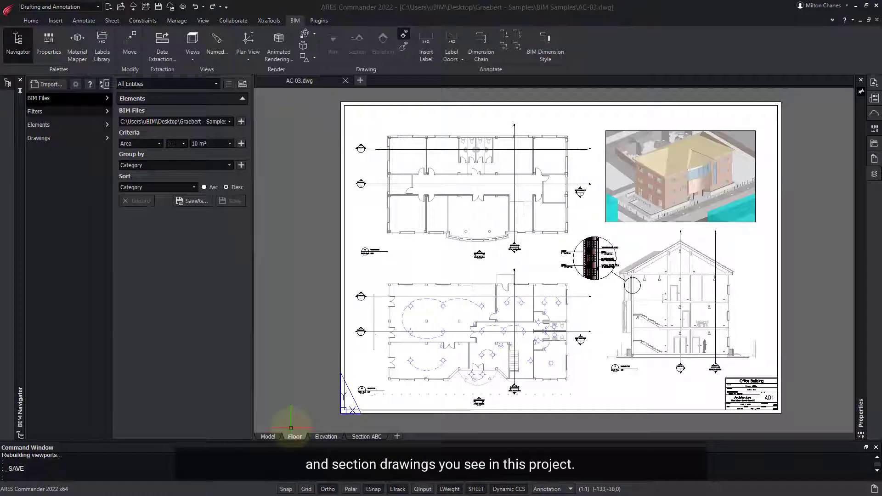
pyautogui.click(366, 437)
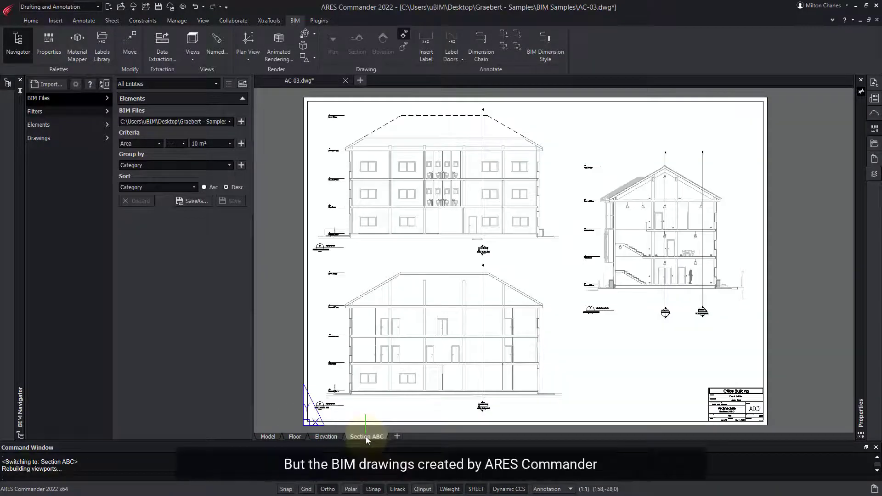
pyautogui.click(326, 437)
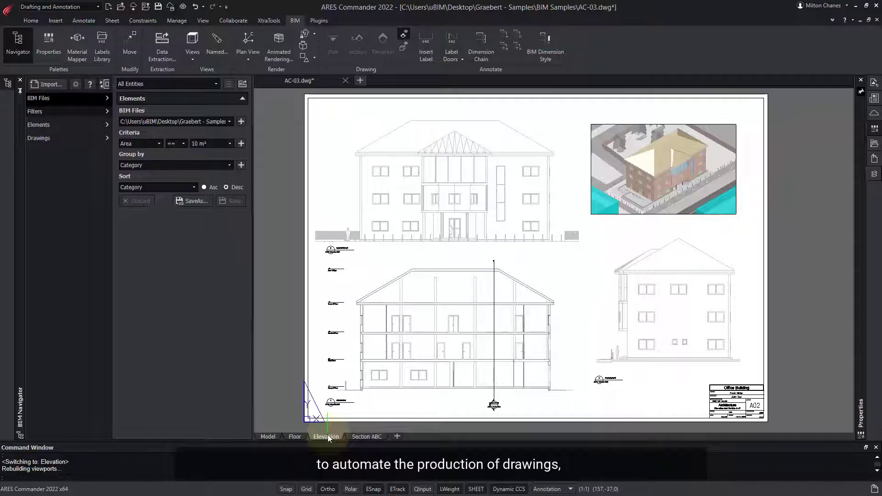
# Examine the Section B-B' title label on the Floor sheet and list the project's drawings and sheets.
pyautogui.click(295, 437)
pyautogui.scroll(5, 656, 337)
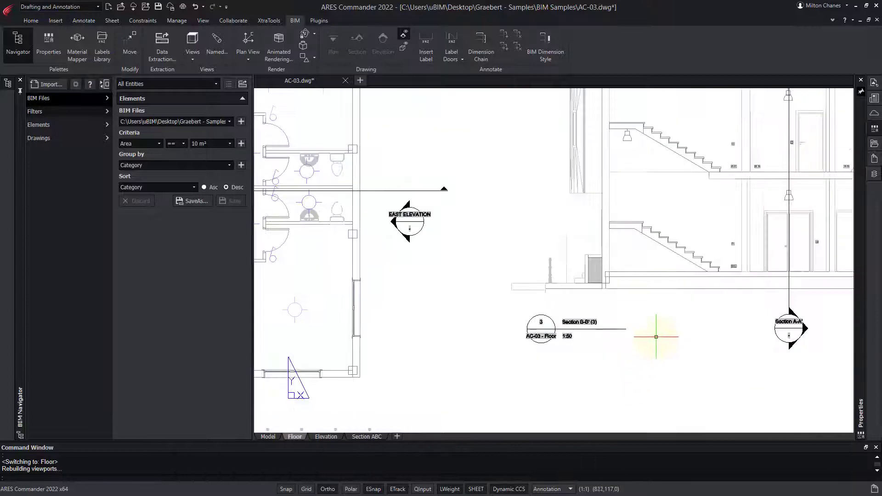
pyautogui.scroll(4, 656, 337)
pyautogui.scroll(2, 661, 339)
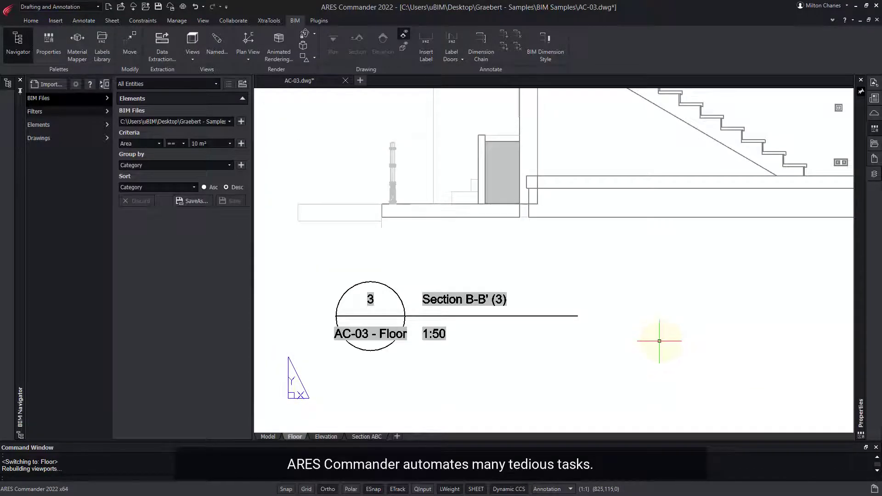
pyautogui.click(48, 139)
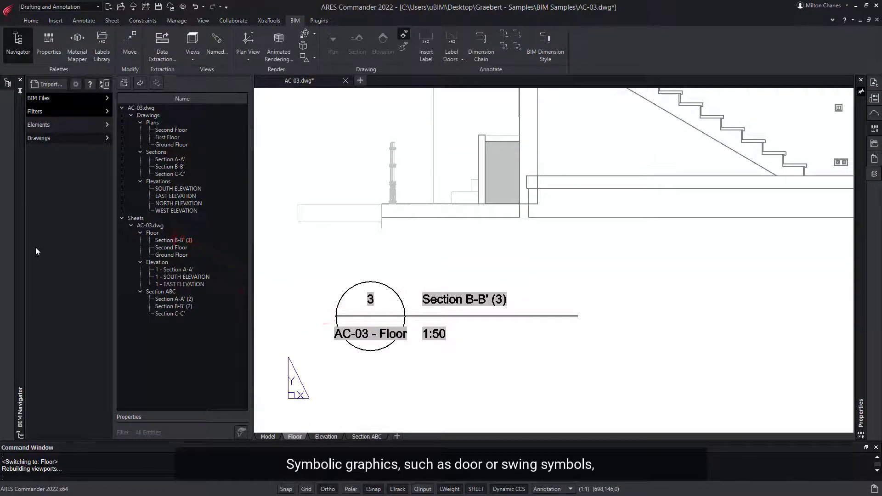
# Examine the door swings and symbolic graphics in the lower floor plan on the Floor sheet.
pyautogui.scroll(-3, 427, 236)
pyautogui.moveTo(428, 236); pyautogui.dragTo(720, 426, button='middle')
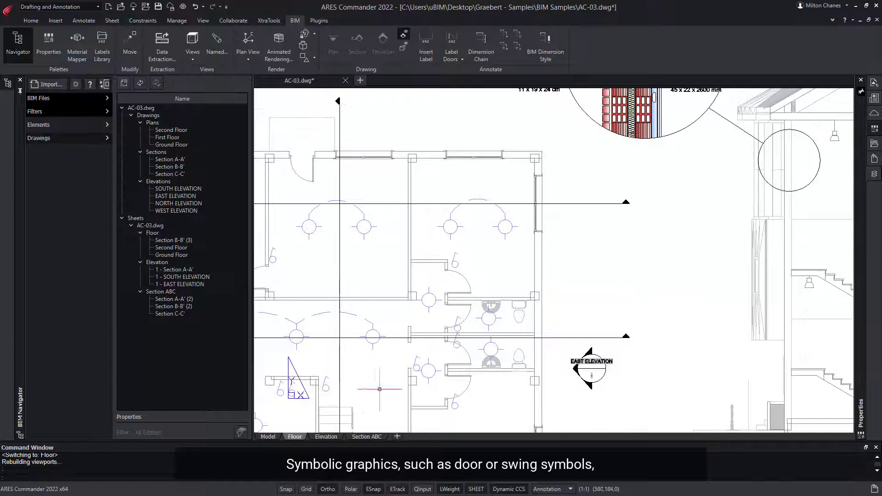
pyautogui.moveTo(414, 381); pyautogui.dragTo(555, 371, button='middle')
pyautogui.scroll(3, 555, 371)
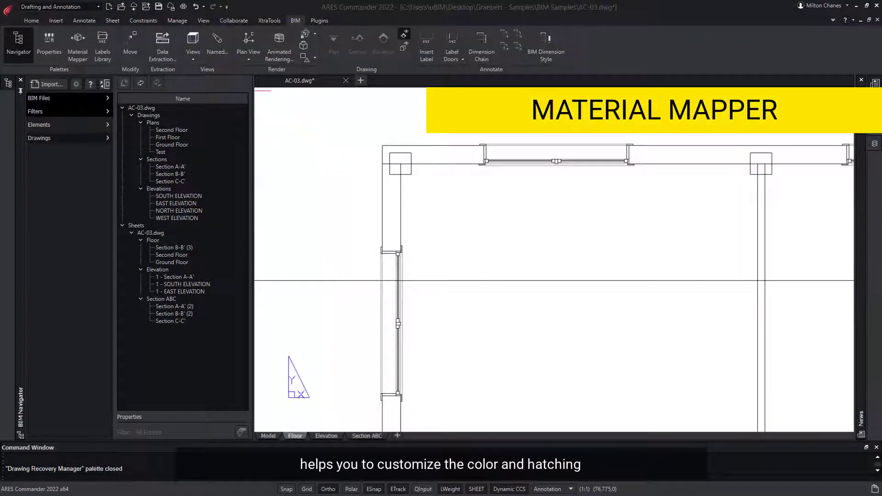
# Map the Solid ceramic brick material to Brick Finish (bond generic) with the BIM Material Mapper.
pyautogui.click(76, 41)
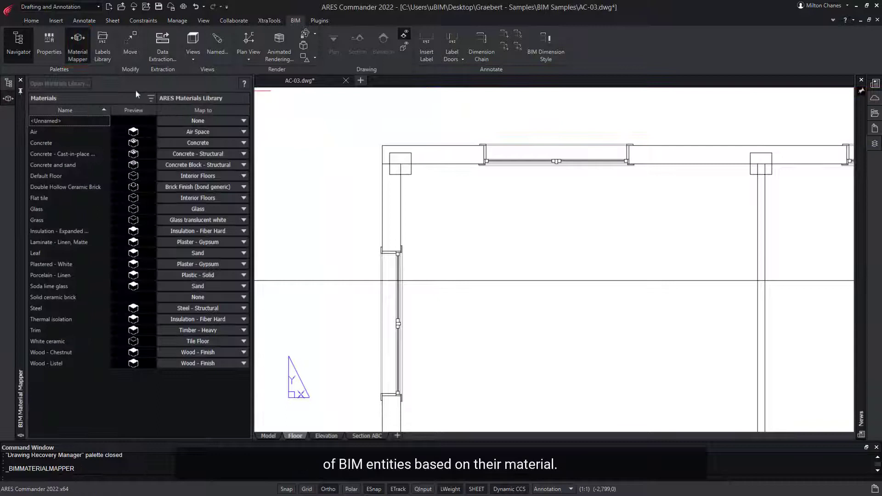
pyautogui.click(215, 297)
pyautogui.click(215, 297)
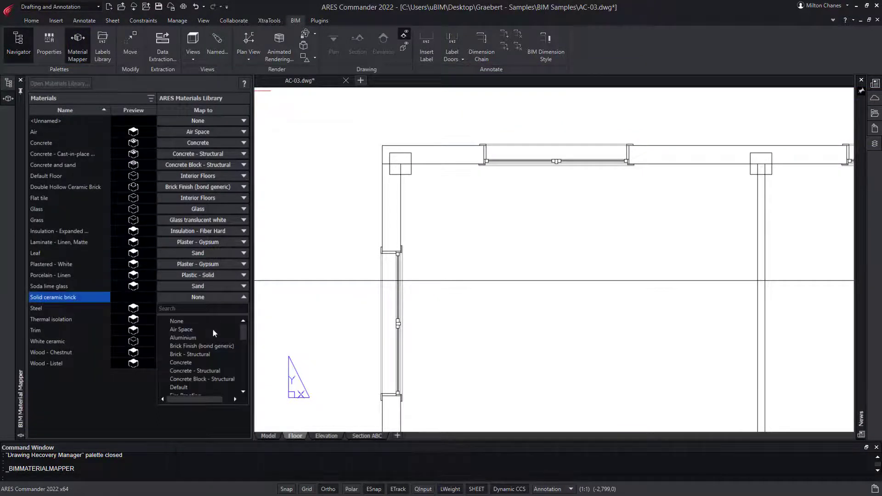
pyautogui.click(209, 345)
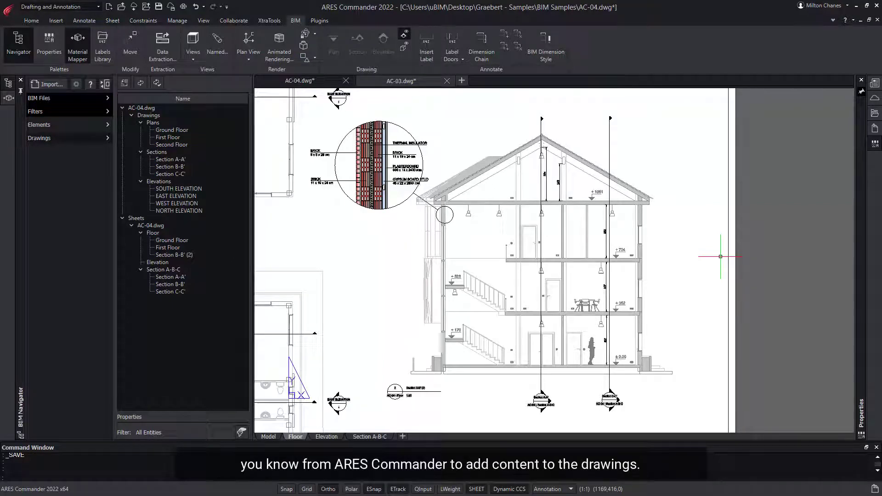
# Examine the wall detail texts, dimensions and level marks on the Section B-B' drawing in AC-04.dwg.
pyautogui.scroll(2, 380, 151)
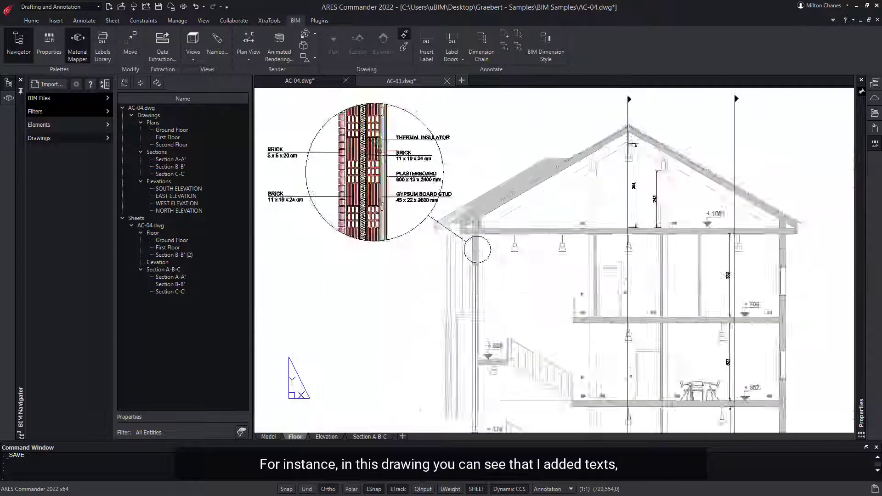
pyautogui.scroll(2, 379, 143)
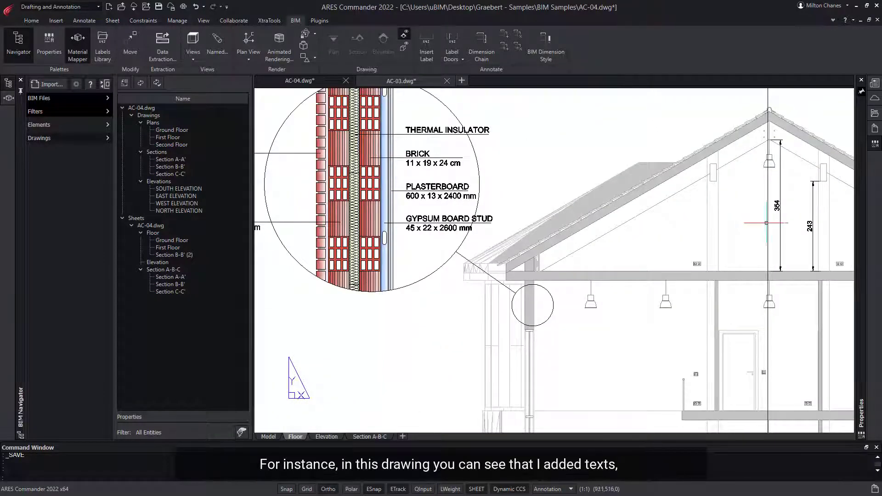
pyautogui.moveTo(795, 358)
pyautogui.mouseDown(button='middle')
pyautogui.moveTo(676, 303)
pyautogui.moveTo(622, 231)
pyautogui.moveTo(573, 201)
pyautogui.mouseUp(button='middle')
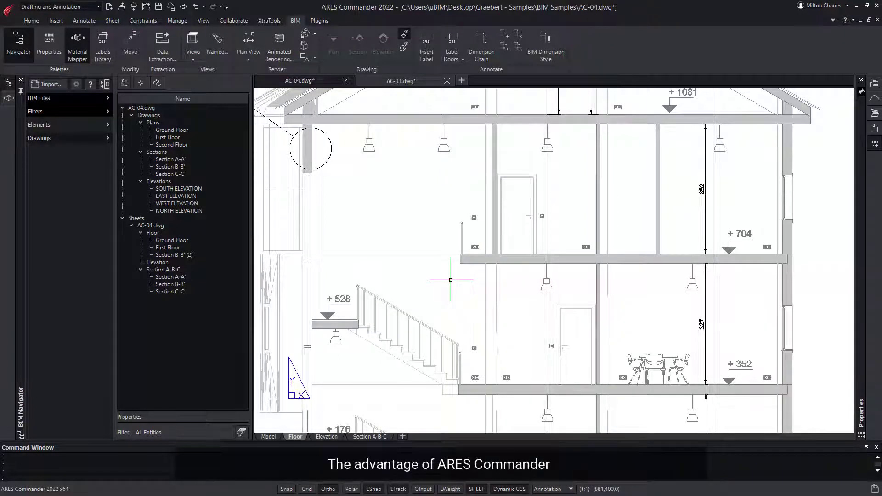
pyautogui.moveTo(451, 280); pyautogui.dragTo(433, 106, button='middle')
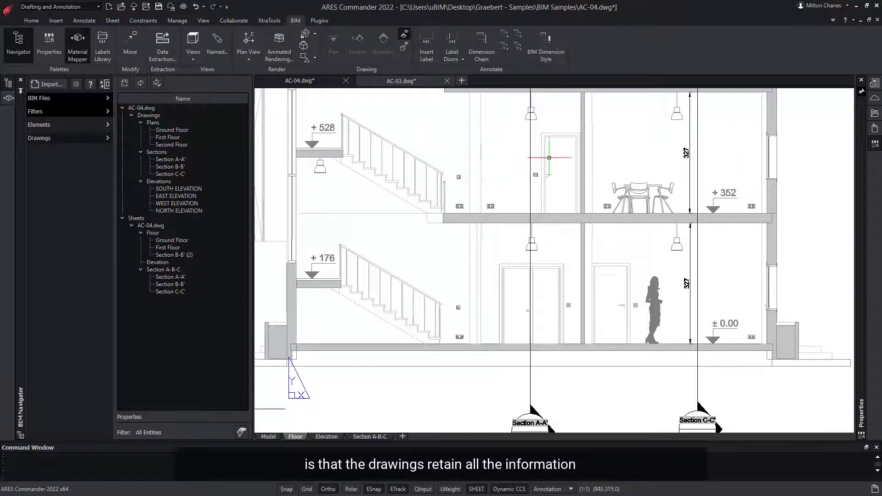
pyautogui.scroll(-3, 562, 169)
pyautogui.moveTo(560, 182)
pyautogui.mouseDown(button='middle')
pyautogui.moveTo(622, 287)
pyautogui.moveTo(610, 325)
pyautogui.mouseUp(button='middle')
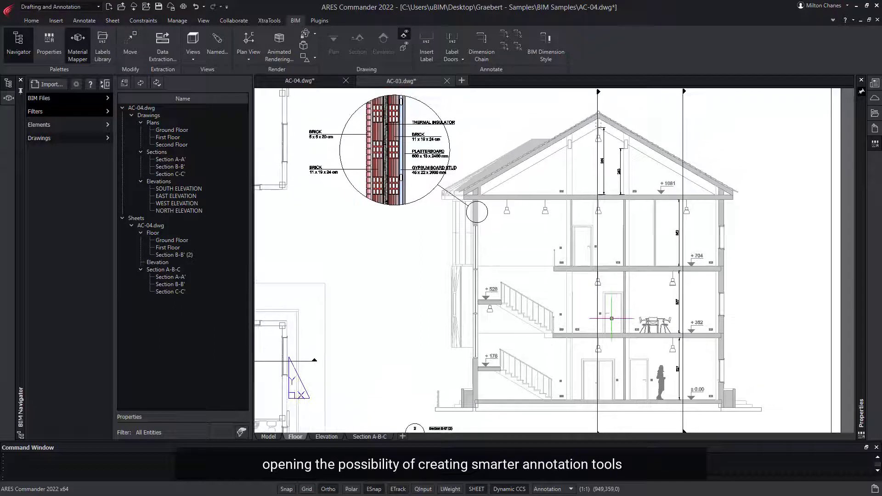
pyautogui.scroll(-1, 612, 319)
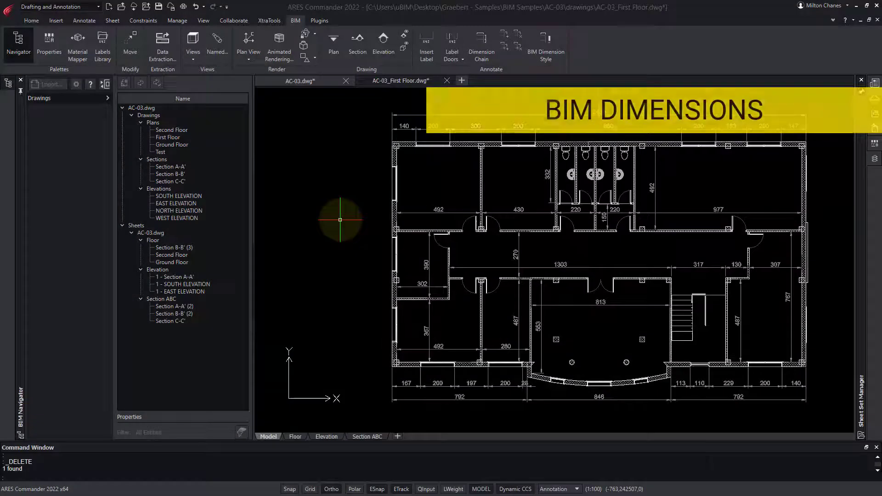
# Delete the dimension style BIM Dimension Style - 3 Chains and accept the style changes.
pyautogui.click(545, 46)
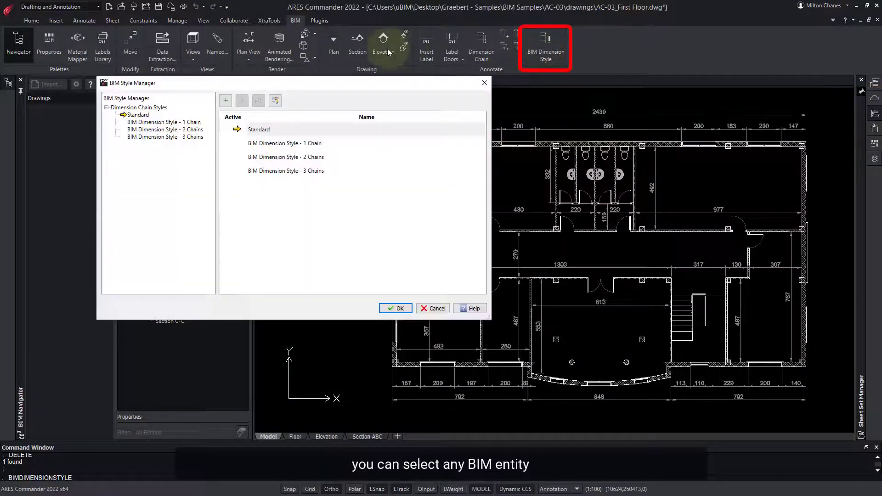
pyautogui.click(178, 137)
pyautogui.rightClick(180, 142)
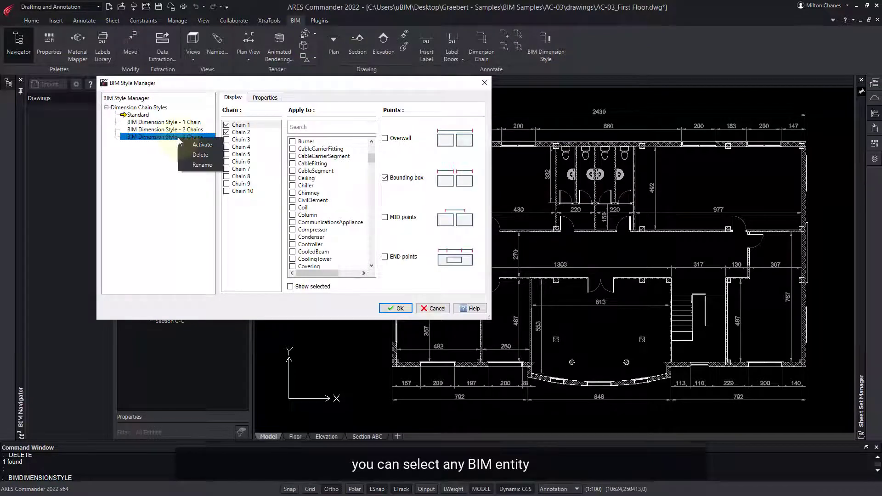
pyautogui.click(197, 163)
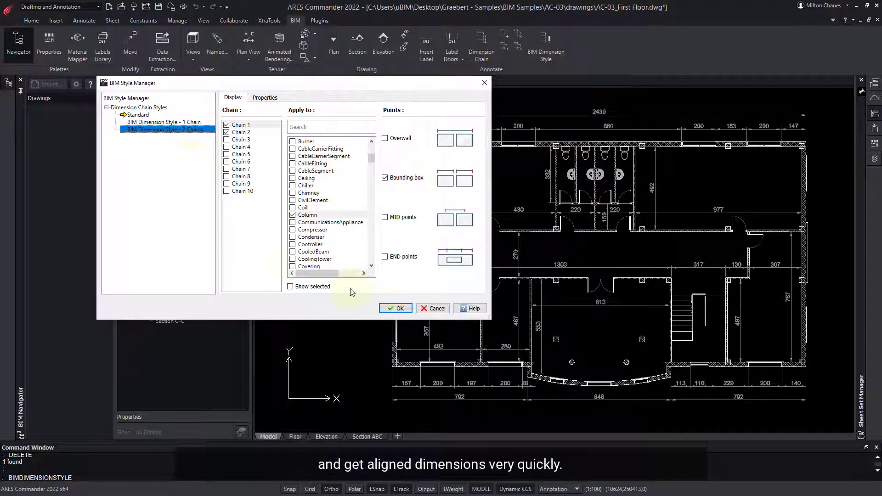
pyautogui.click(395, 309)
# Add a vertical BIM dimension chain along the outer wall on the first floor plan's left side and inspect its upper corner.
pyautogui.click(482, 52)
pyautogui.moveTo(376, 137); pyautogui.dragTo(405, 378)
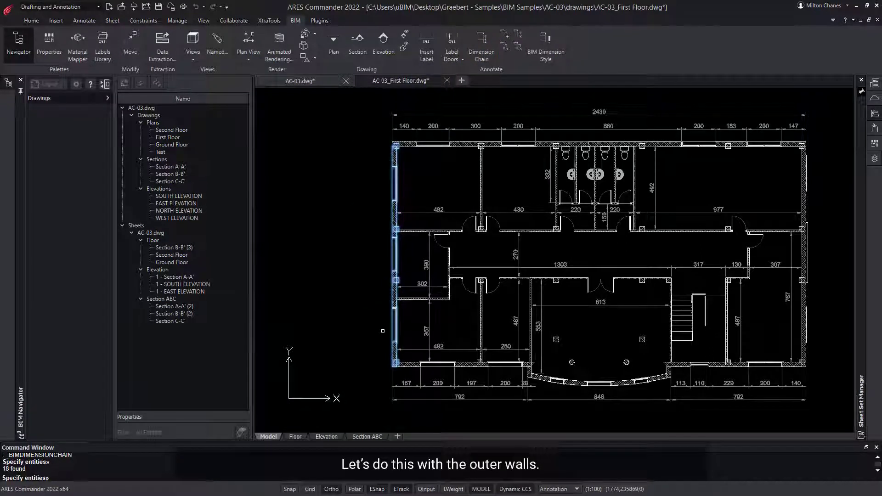
pyautogui.press('Return')
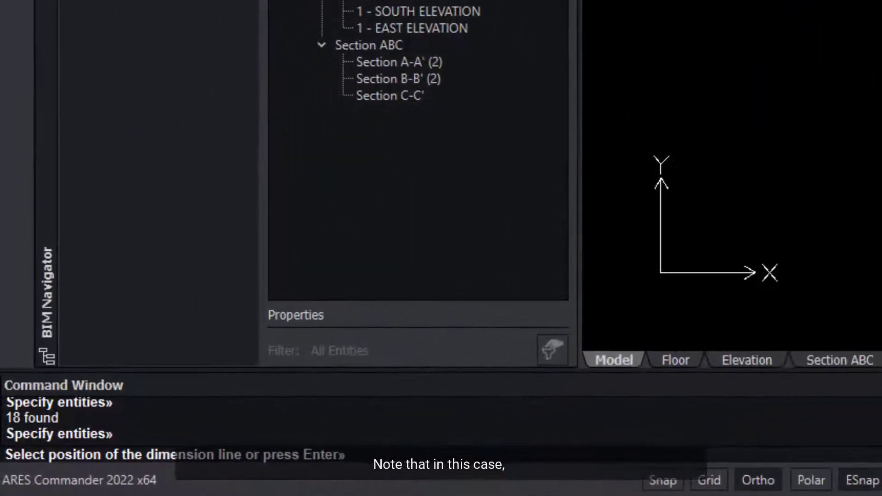
pyautogui.press('Return')
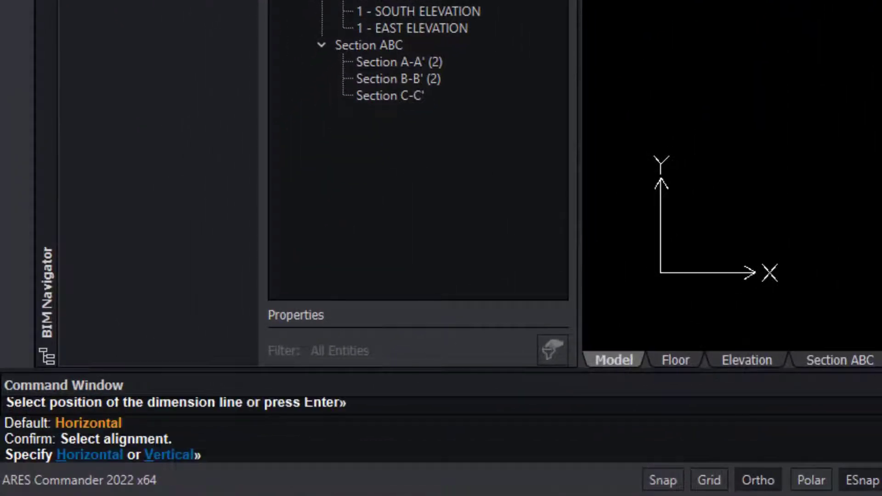
pyautogui.write('v')
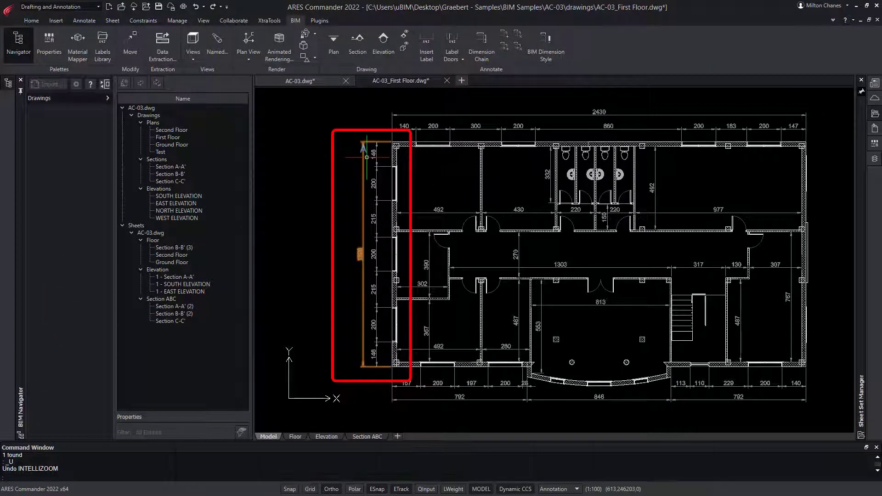
pyautogui.scroll(2, 405, 132)
pyautogui.scroll(4, 403, 132)
pyautogui.moveTo(408, 133); pyautogui.dragTo(481, 227, button='middle')
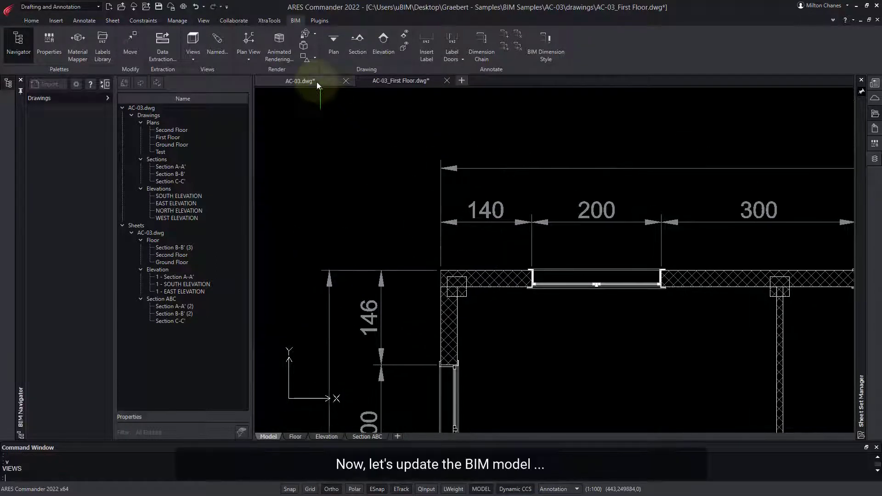
# Reload the model MCh - Bata Building - O.ifc from another file in AC-03.dwg and return to the AC-03_First Floor.dwg drawing.
pyautogui.click(316, 81)
pyautogui.click(77, 97)
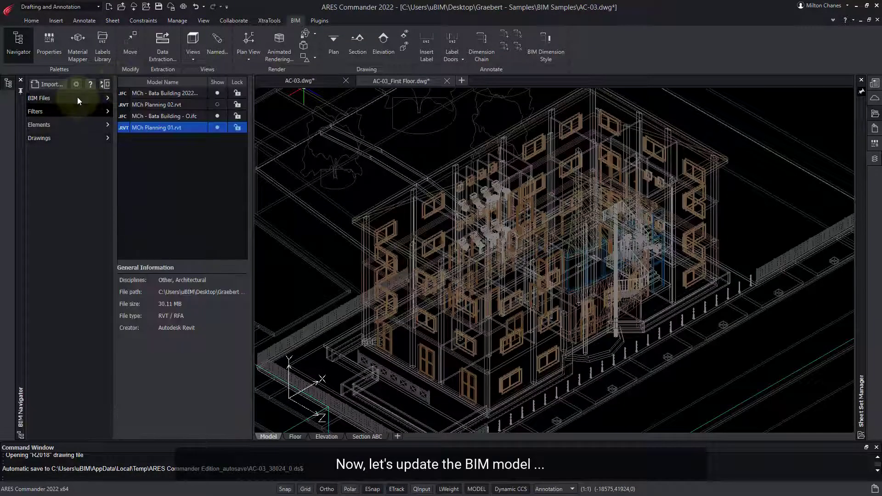
pyautogui.click(188, 117)
pyautogui.rightClick(188, 117)
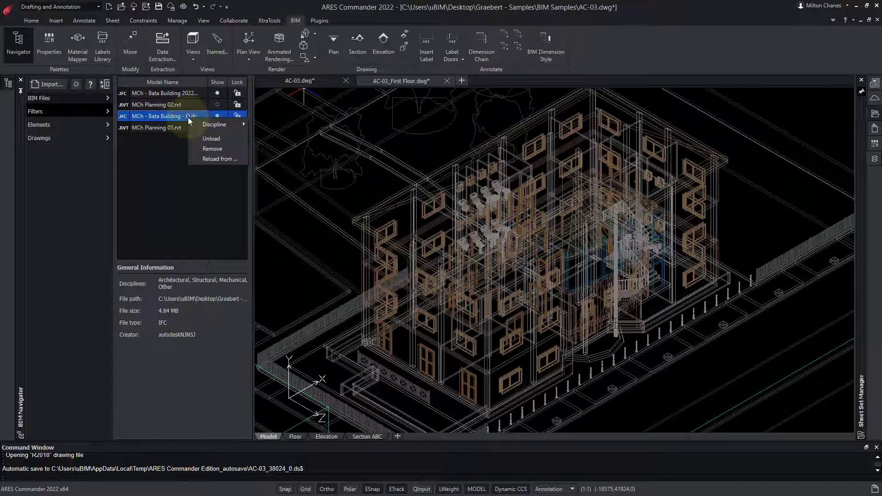
pyautogui.click(224, 165)
pyautogui.click(566, 343)
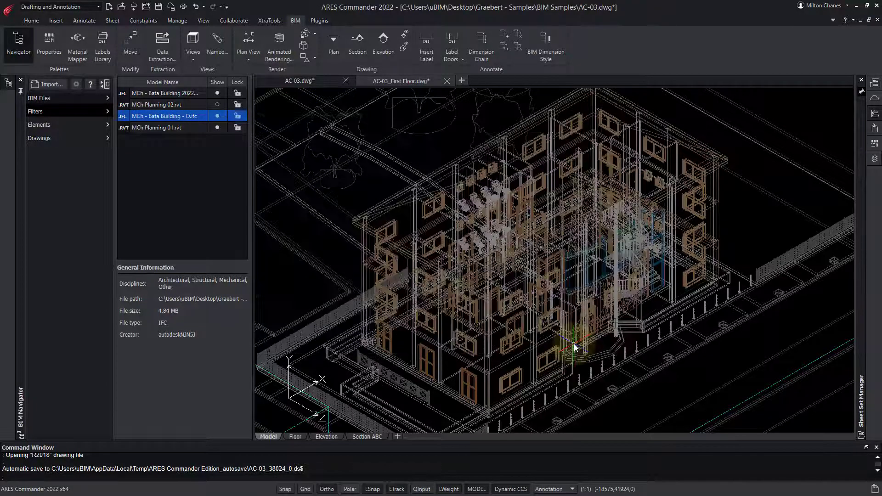
pyautogui.click(401, 81)
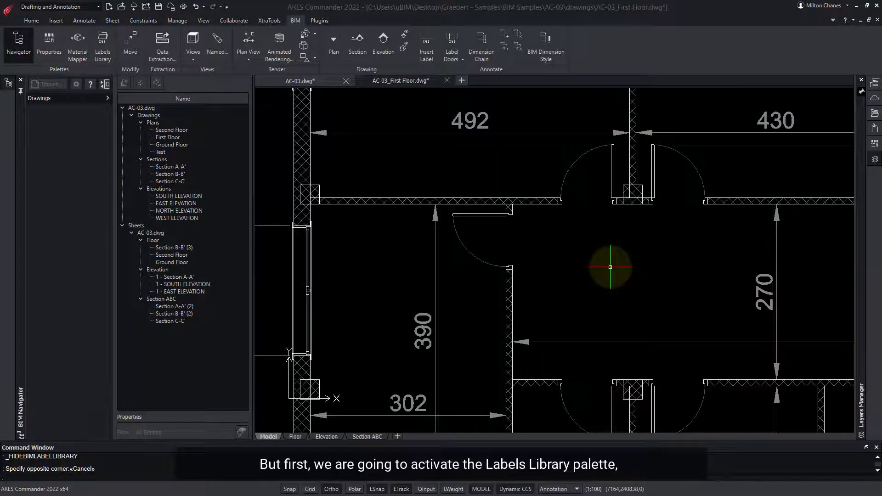
# Display the BIM label library and preview the door labels DoLBL_V6 and doorsize.
pyautogui.click(104, 45)
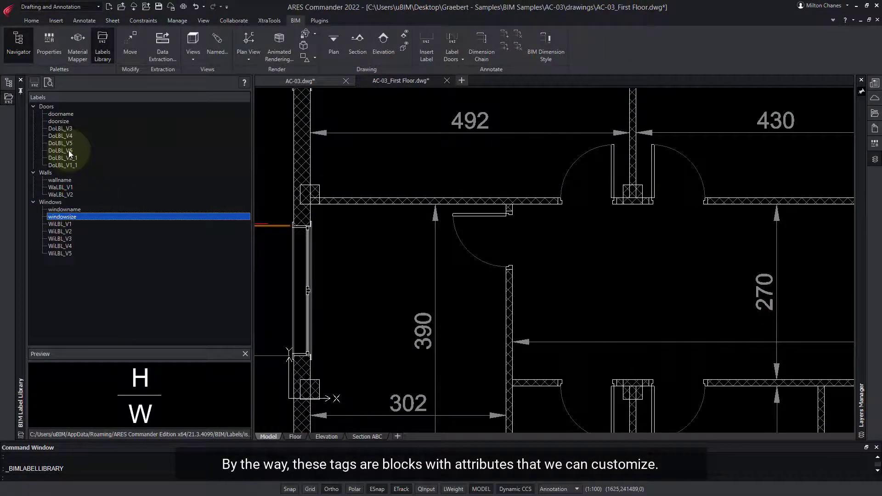
pyautogui.click(64, 151)
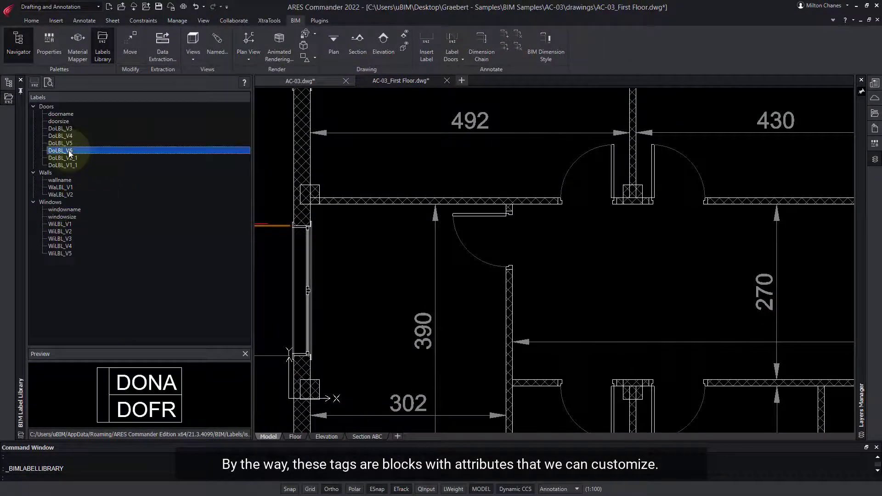
pyautogui.click(66, 122)
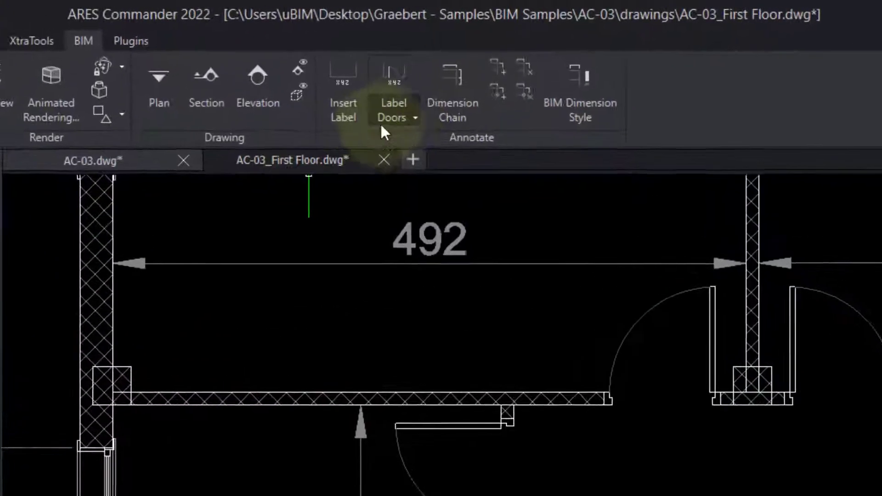
# Label the two adjacent upper doors, on either side of the wall between the 492 and 430 rooms, with the doorsize block.
pyautogui.click(454, 58)
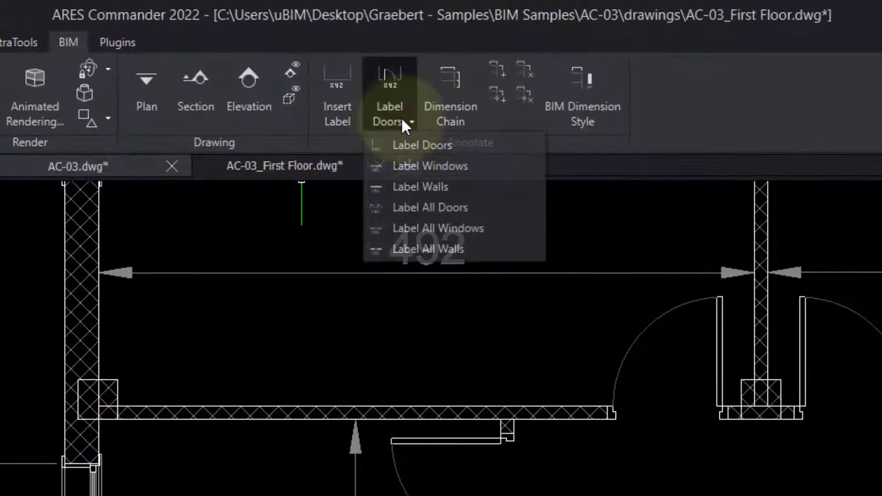
pyautogui.click(428, 145)
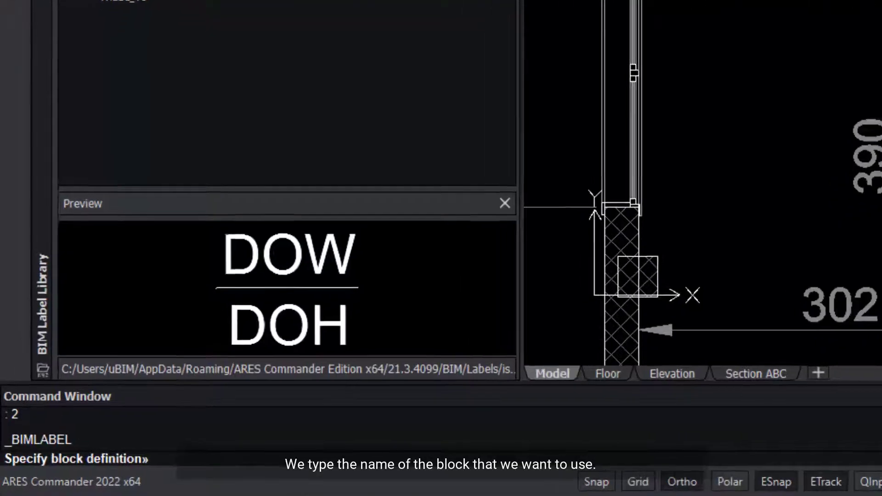
pyautogui.write('doorsize')
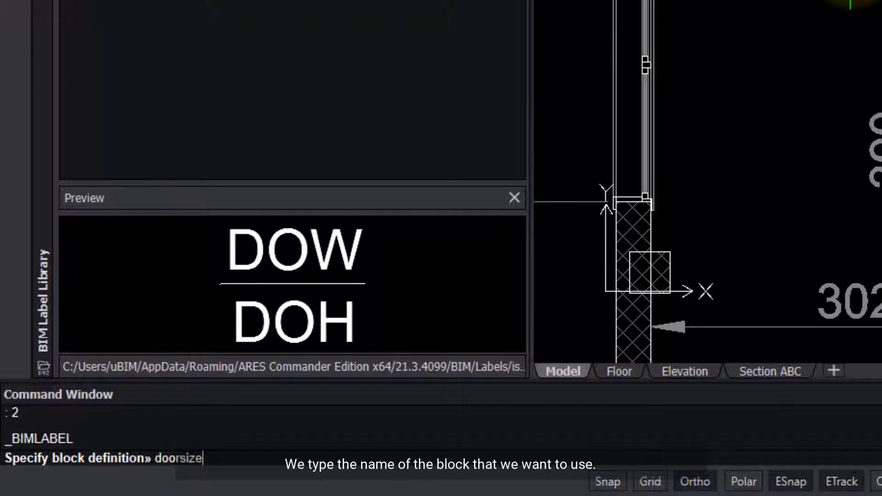
pyautogui.press('Return')
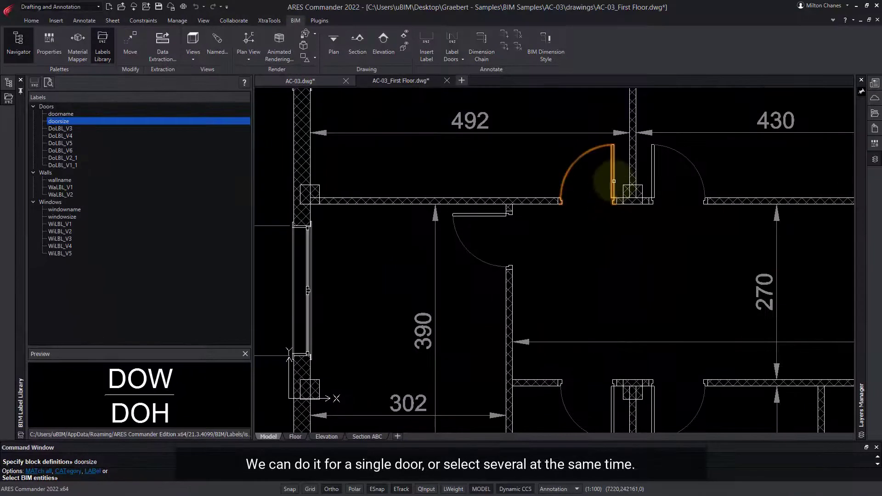
pyautogui.click(630, 173)
pyautogui.click(655, 167)
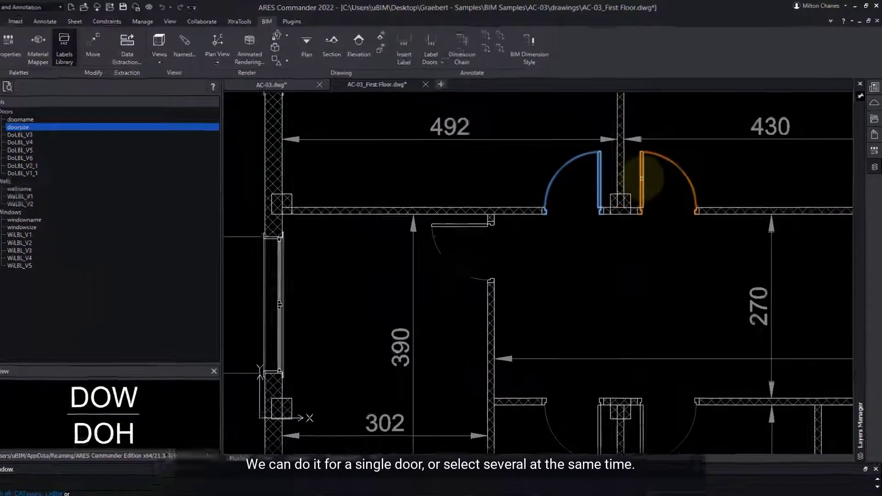
pyautogui.press('Return')
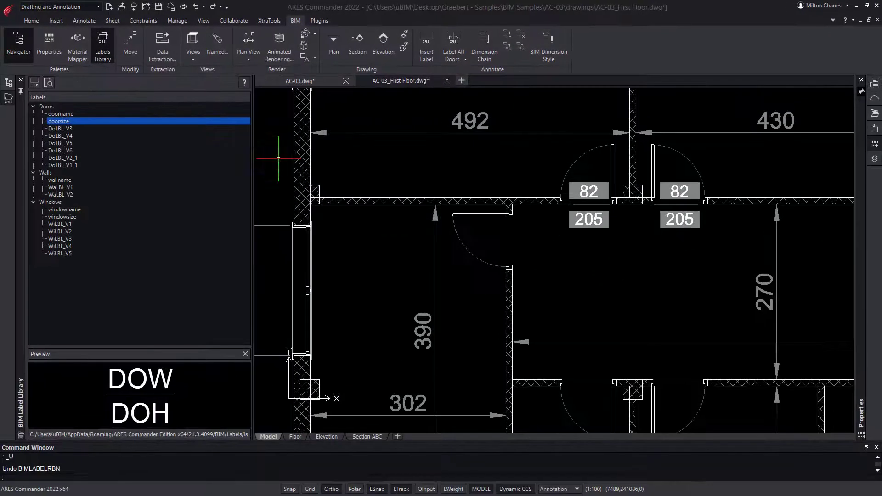
# Set doorsize as the default door label and label all doors of the first floor plan.
pyautogui.rightClick(134, 121)
pyautogui.click(177, 141)
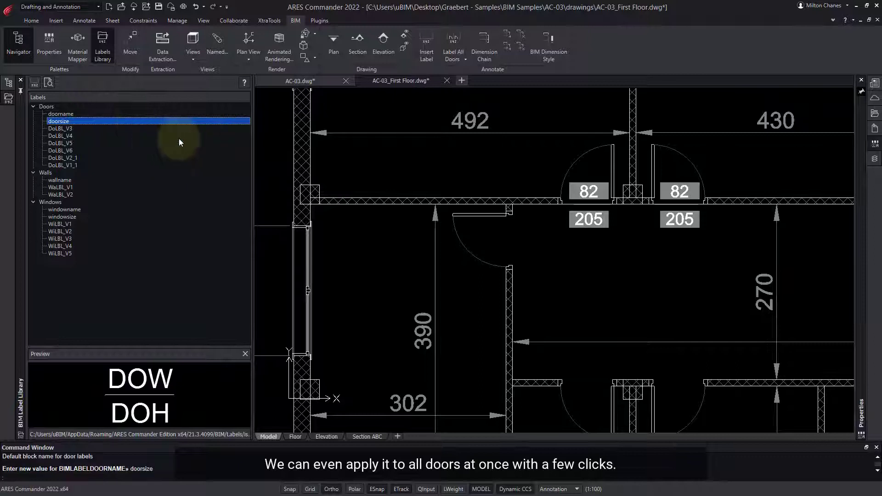
pyautogui.click(465, 59)
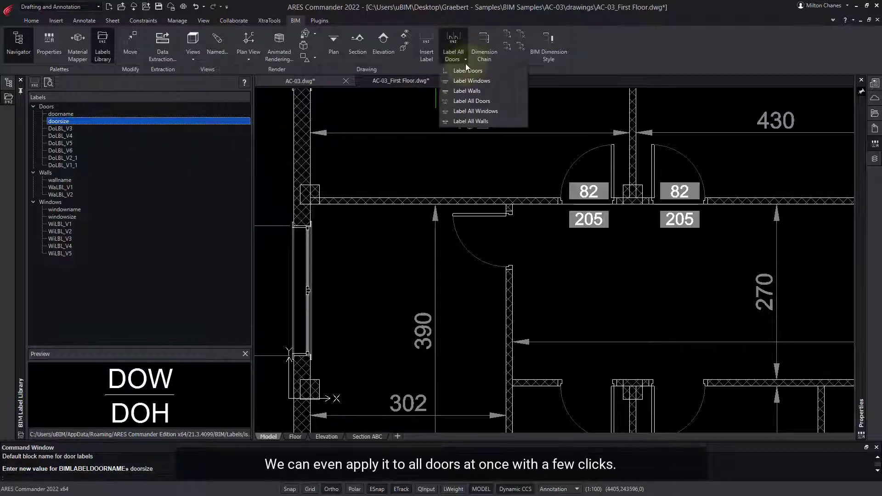
pyautogui.click(490, 82)
pyautogui.scroll(-2, 476, 108)
pyautogui.scroll(-4, 622, 170)
pyautogui.moveTo(721, 188); pyautogui.dragTo(565, 246, button='middle')
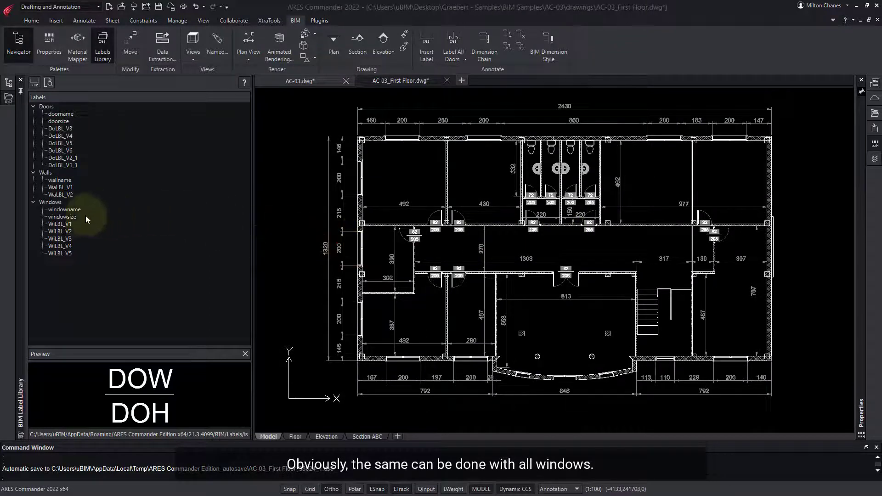
# Set windowsize as the default window label and label all windows of the first floor plan.
pyautogui.click(73, 218)
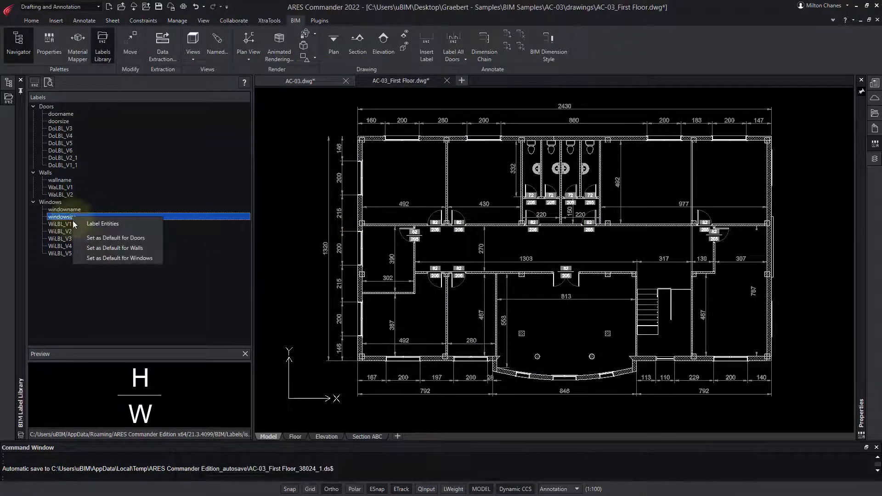
pyautogui.click(117, 260)
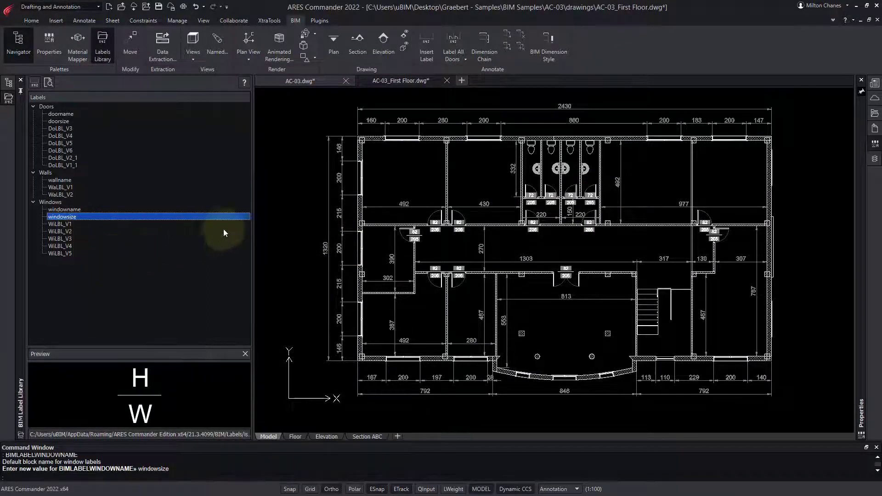
pyautogui.click(464, 58)
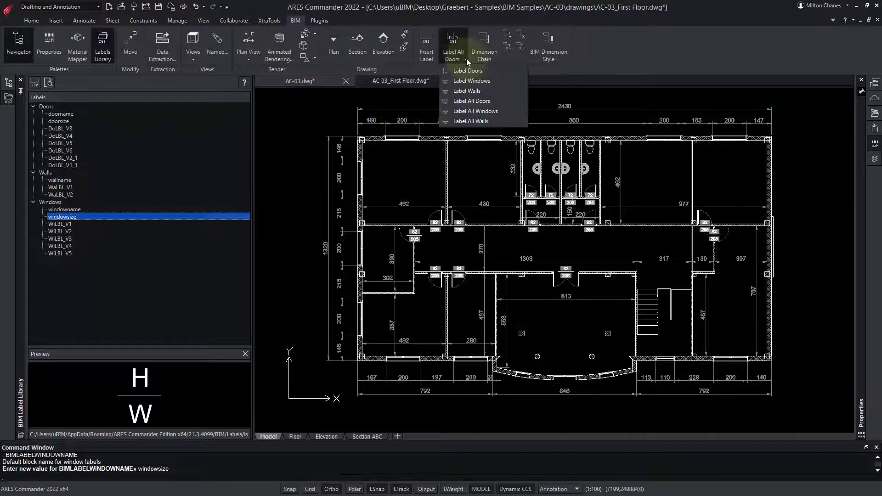
pyautogui.click(475, 111)
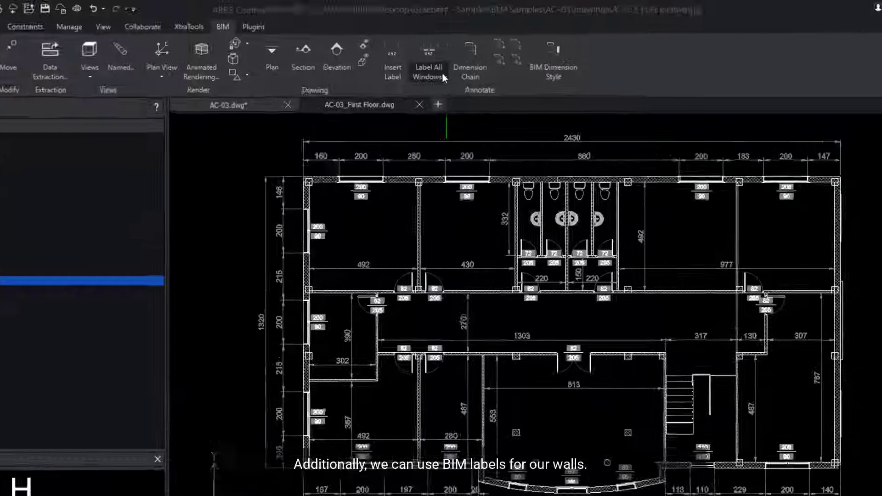
pyautogui.click(464, 55)
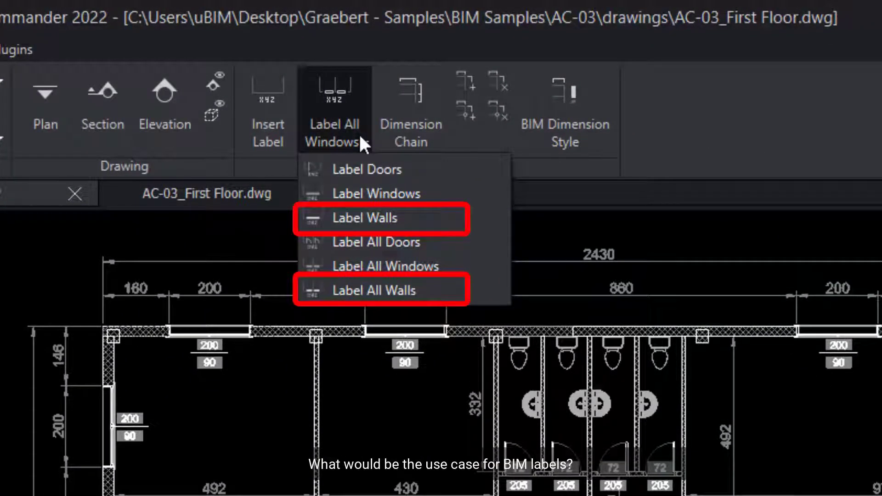
pyautogui.click(360, 137)
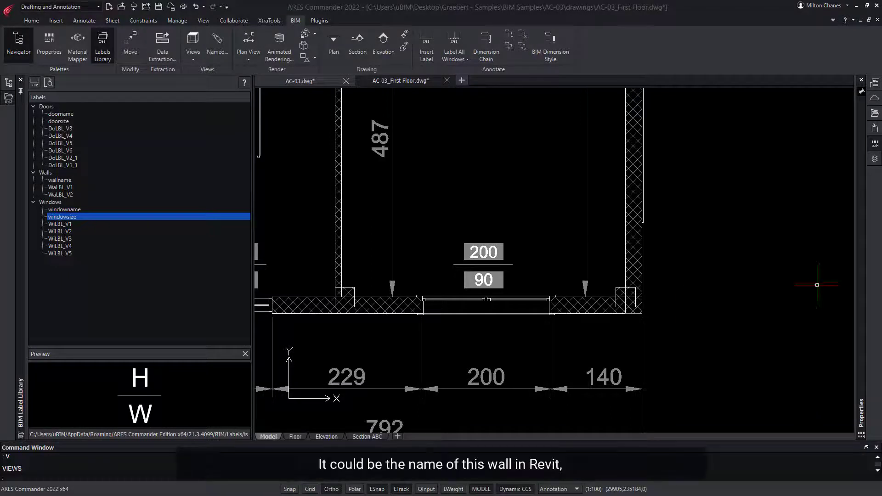
# Inspect the properties of the bottom wall beside the 200 window, and examine the DETAIL WALL1 callout in AC-04.dwg.
pyautogui.click(576, 314)
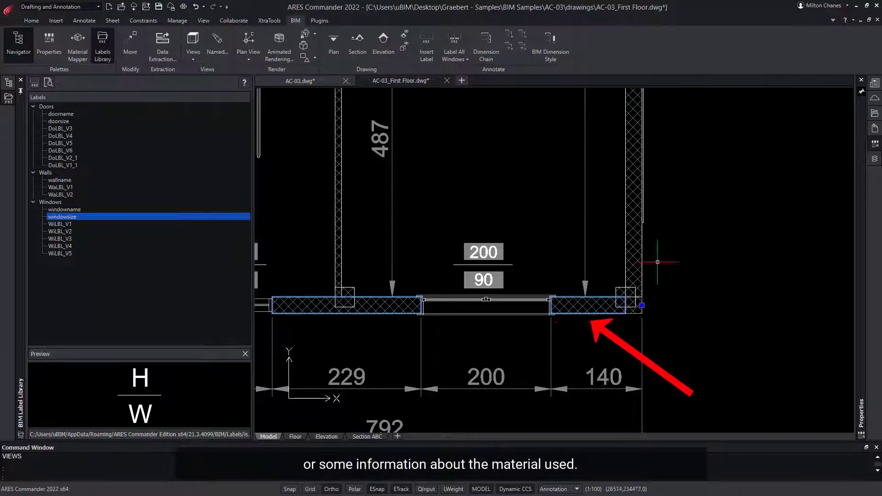
pyautogui.click(861, 94)
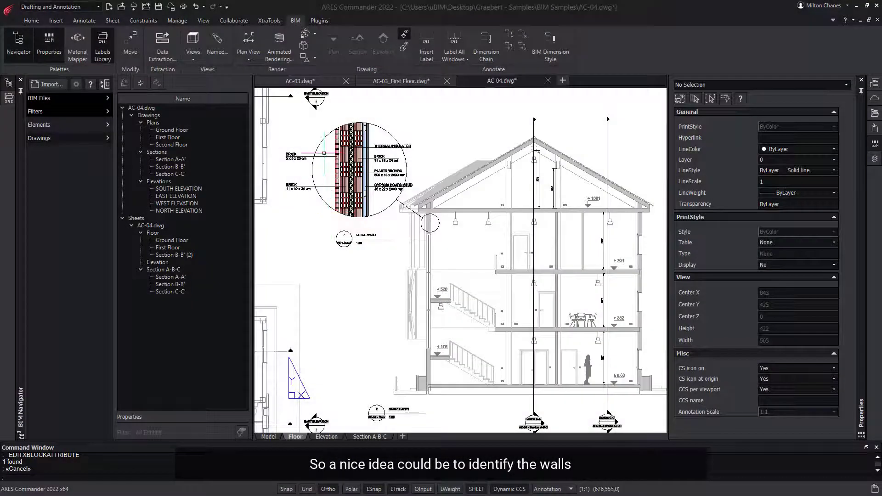
pyautogui.scroll(2, 323, 138)
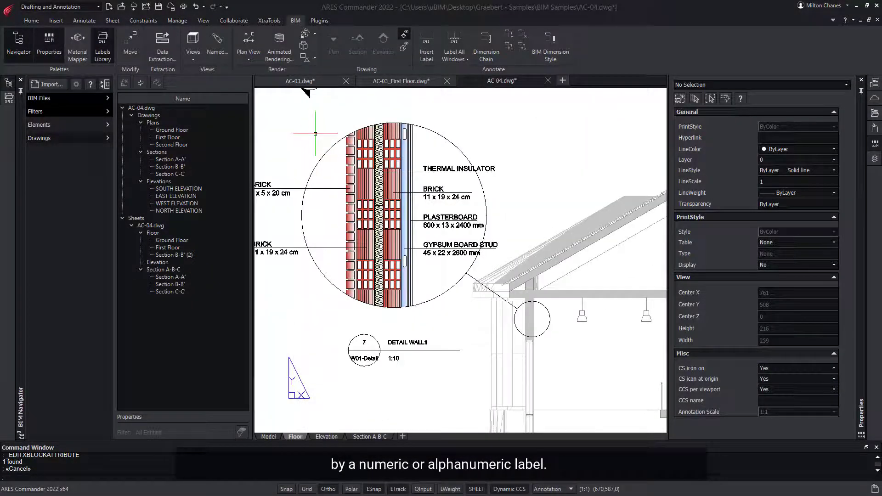
pyautogui.moveTo(319, 136); pyautogui.dragTo(410, 160, button='middle')
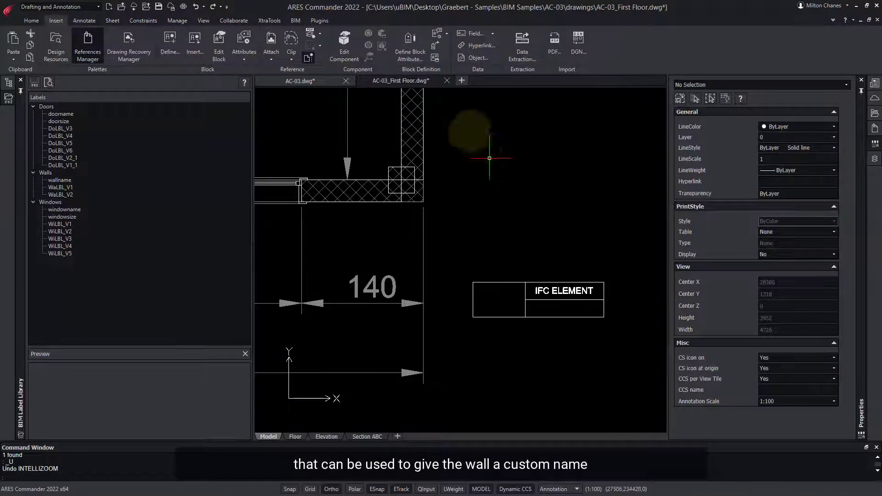
# Define a block attribute with name and caption WallNumber, default value Wxx, Middle justification and height 90.
pyautogui.click(409, 43)
pyautogui.write('WallNumber')
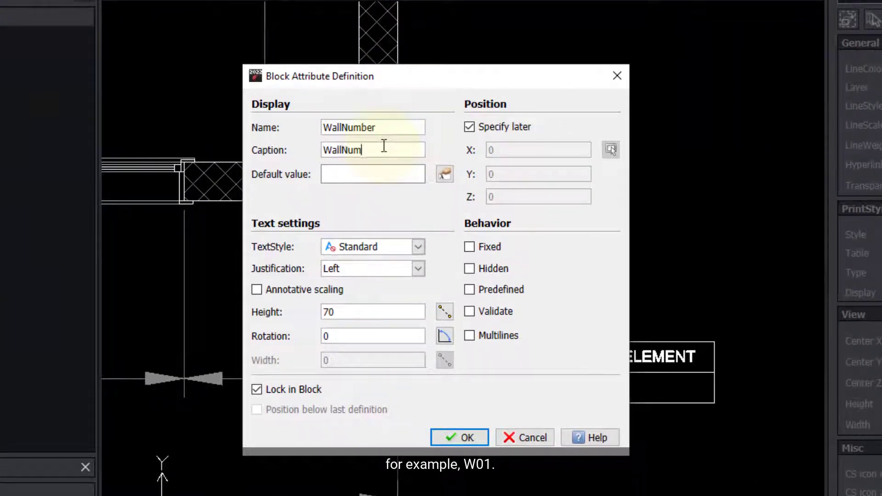
pyautogui.click(366, 177)
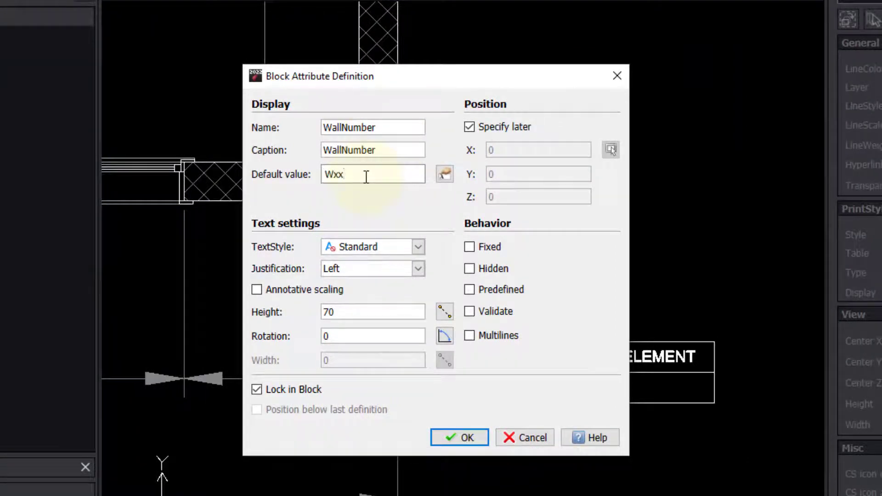
pyautogui.click(384, 270)
pyautogui.click(344, 330)
pyautogui.moveTo(382, 316); pyautogui.dragTo(316, 318)
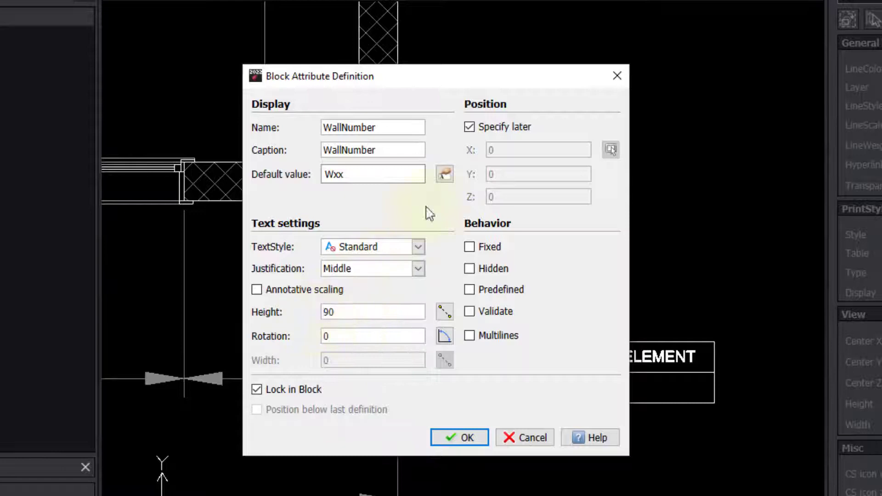
# Position the WallNumber attribute at the centre of the label frame's empty left cell and accept the definition.
pyautogui.click(469, 127)
pyautogui.click(610, 149)
pyautogui.click(533, 378)
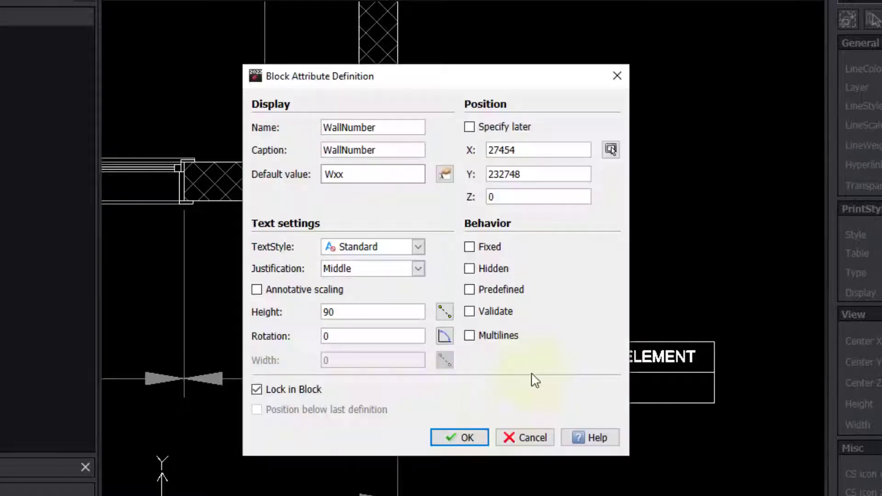
pyautogui.click(466, 438)
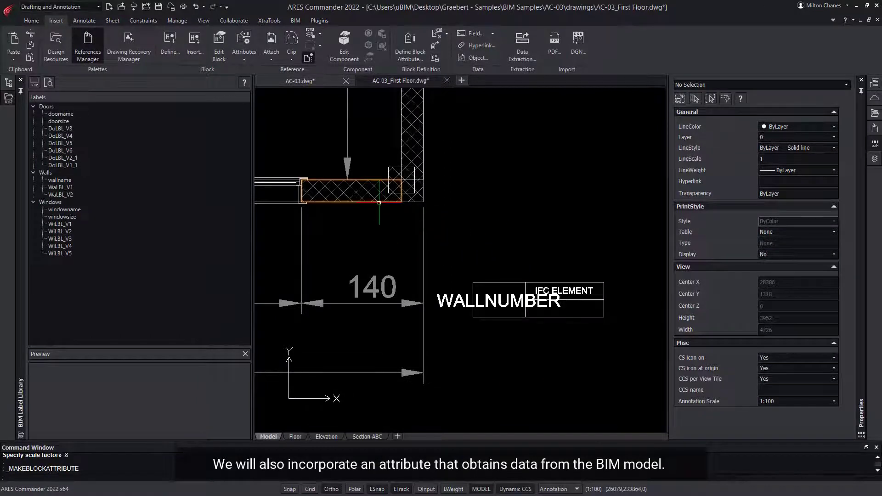
# Check the bottom wall's Tag property, and define block attribute IFCelement with the BIM Wall field BIM Entity.Tag as default value.
pyautogui.click(379, 201)
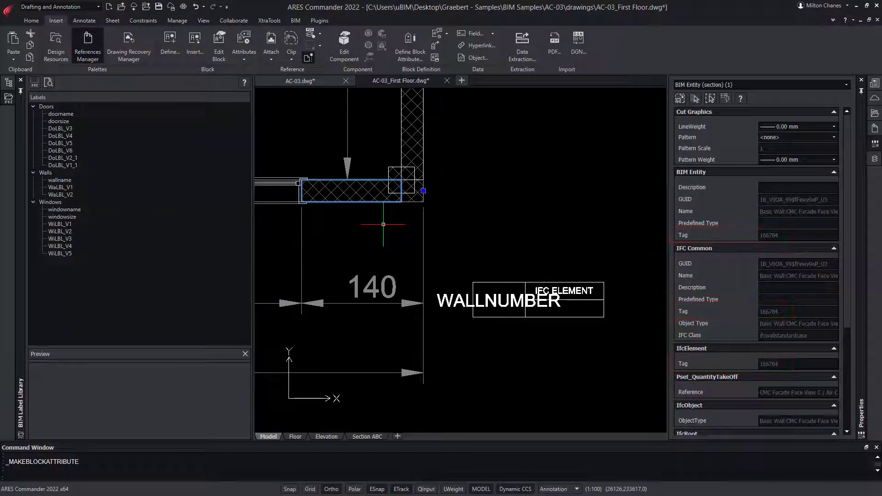
pyautogui.press('Escape')
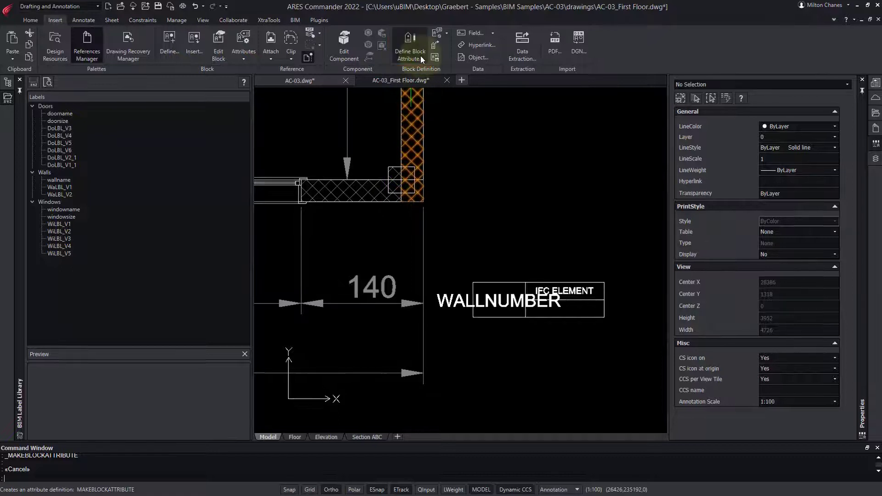
pyautogui.click(421, 56)
pyautogui.click(453, 164)
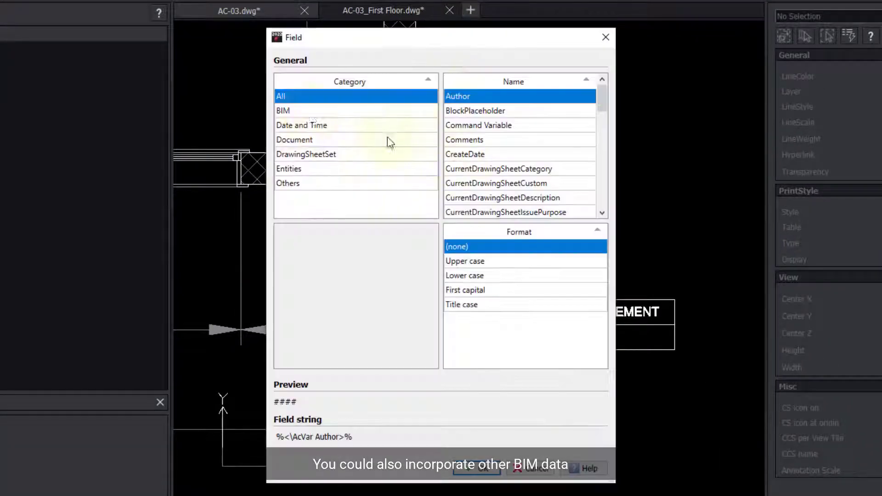
pyautogui.click(306, 110)
pyautogui.click(453, 155)
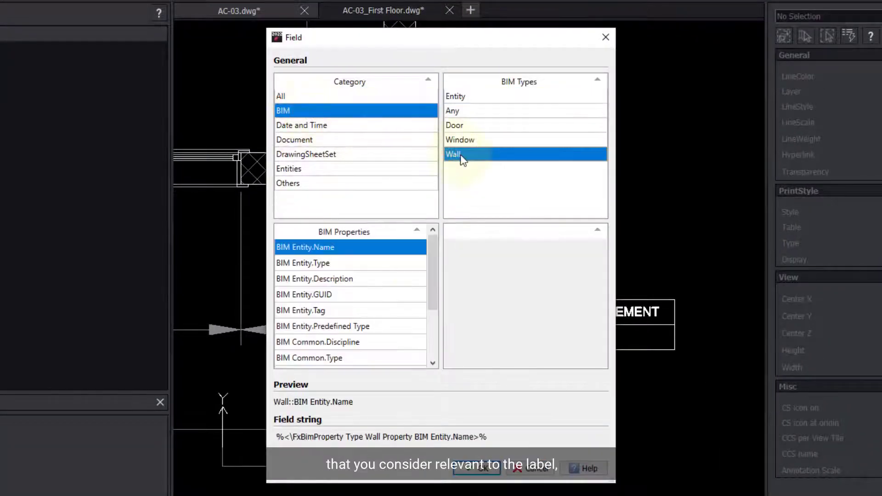
pyautogui.click(327, 310)
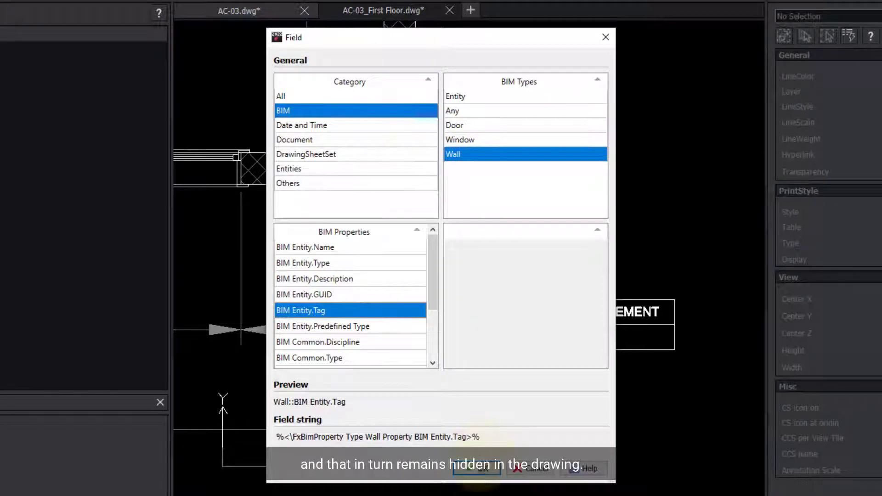
pyautogui.click(477, 469)
# Give the IFCelement attribute Middle justification and height 80, position it in the label frame's empty cell below IFC ELEMENT, and accept the definition.
pyautogui.click(394, 238)
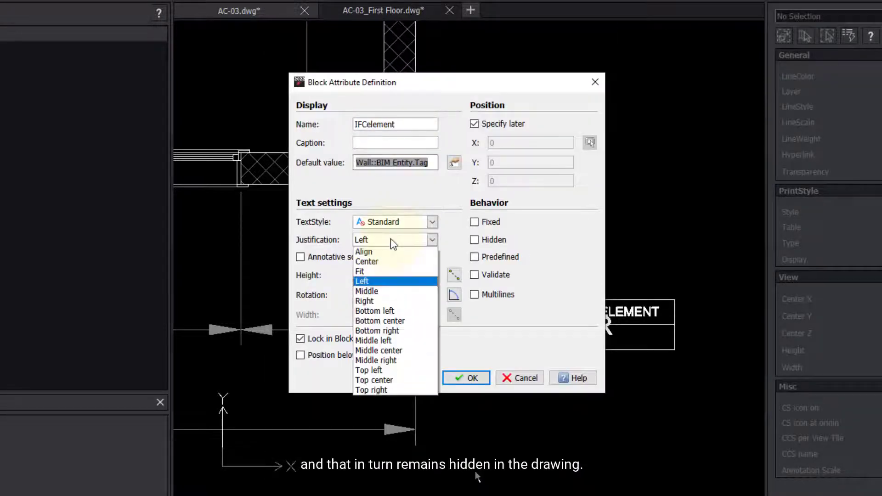
pyautogui.click(403, 291)
pyautogui.click(475, 124)
pyautogui.click(590, 142)
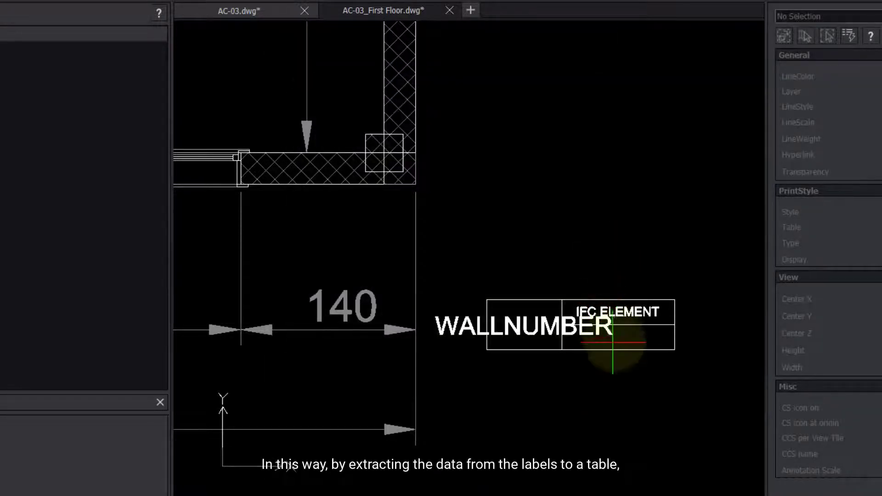
pyautogui.click(617, 349)
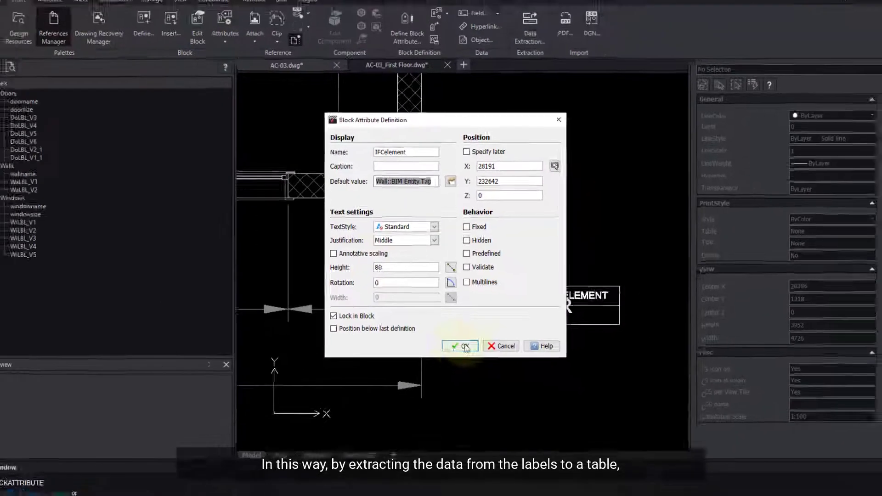
pyautogui.press('Return')
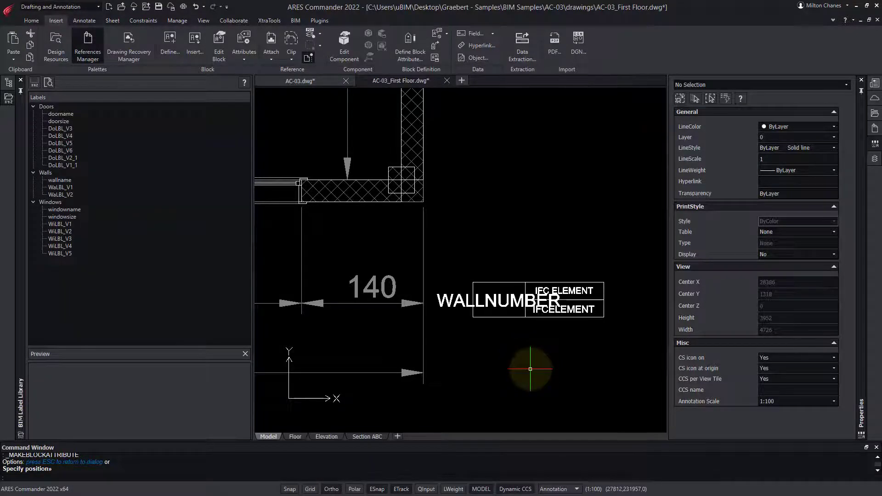
# Create a block named WallTag from the whole wall label, with its base point just above the frame, keeping the default attribute values.
pyautogui.write('B')
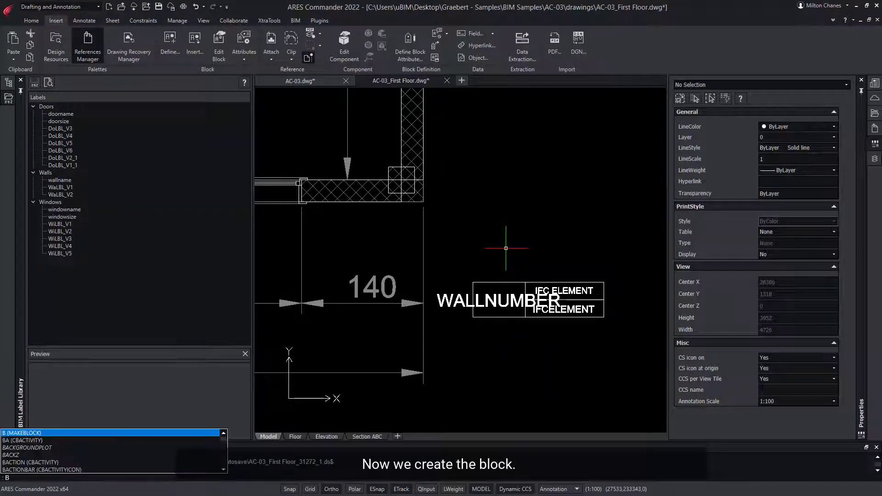
pyautogui.press('Return')
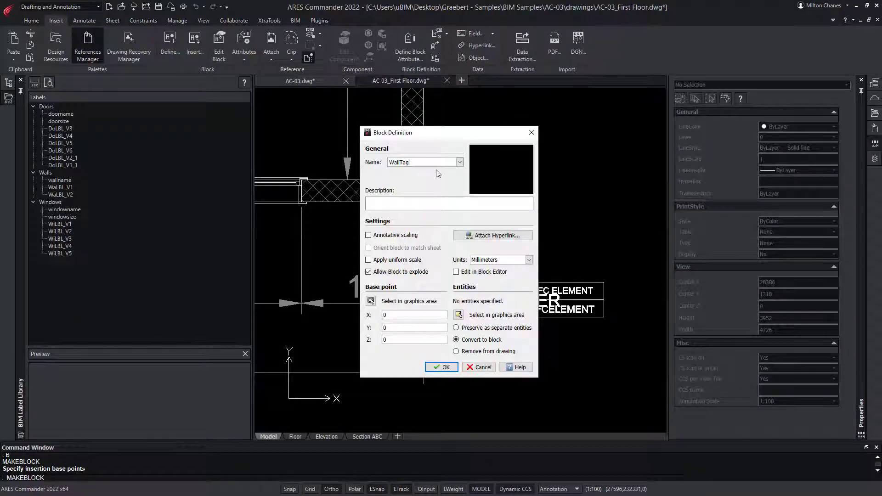
pyautogui.click(372, 301)
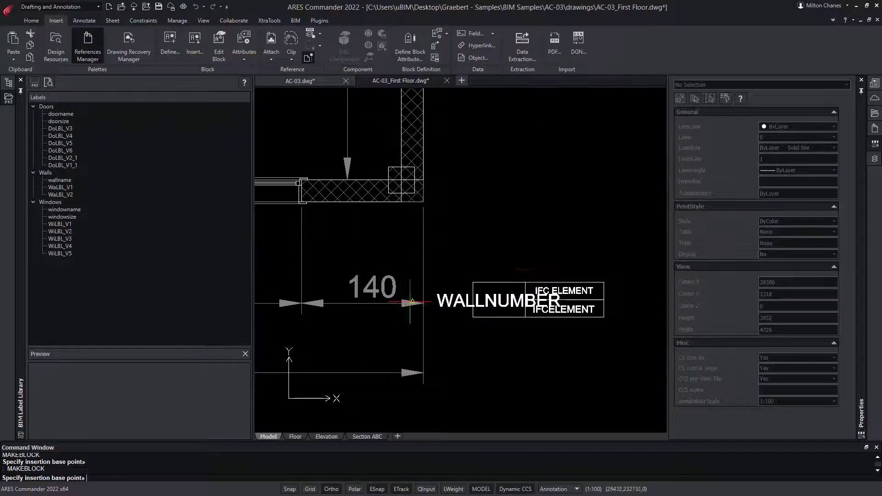
pyautogui.click(537, 265)
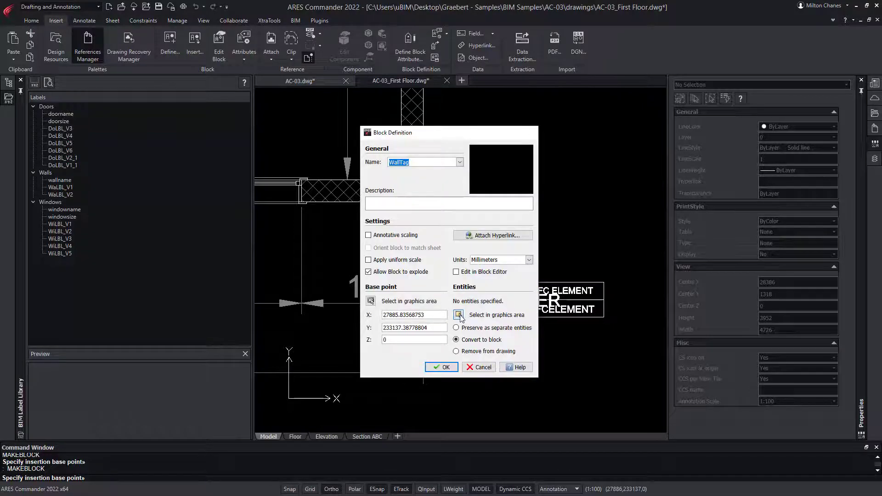
pyautogui.click(460, 316)
pyautogui.click(631, 323)
pyautogui.click(474, 279)
pyautogui.press('Return')
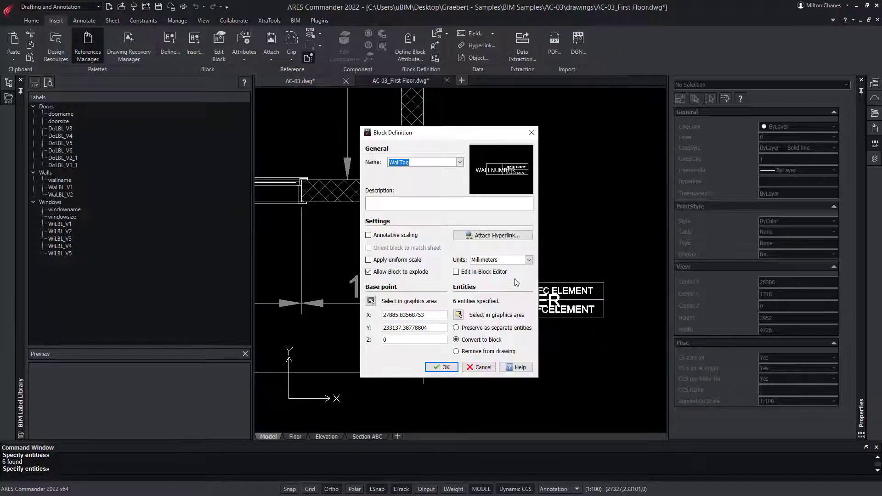
pyautogui.click(442, 367)
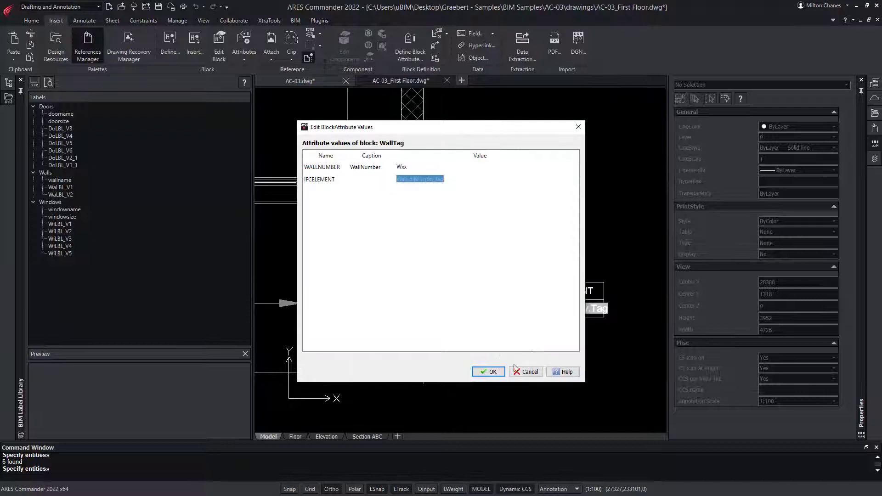
pyautogui.press('Return')
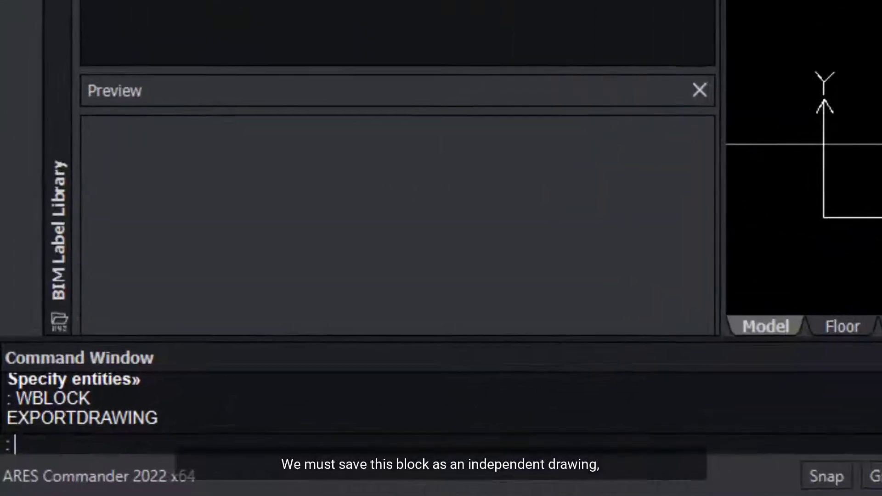
# Export the WallTag block with WBLOCK as WallTag.dwg in the BIM Labels\iso\Walls folder.
pyautogui.write('wblock')
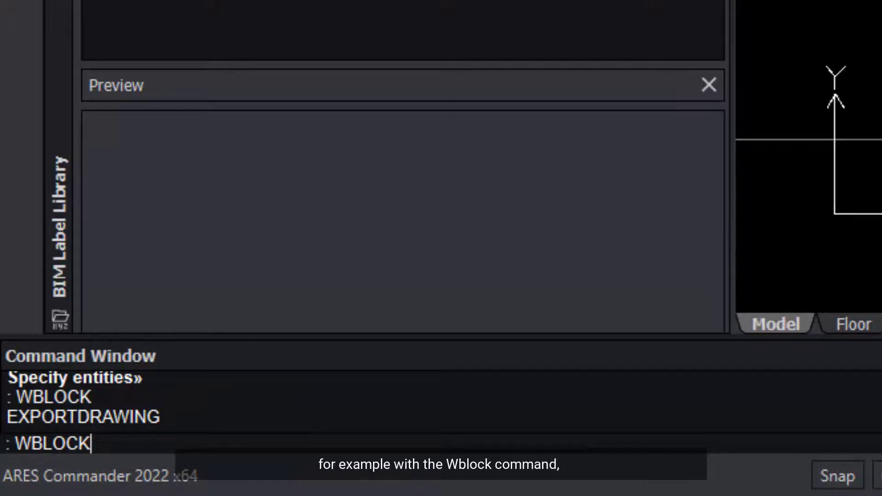
pyautogui.press('Return')
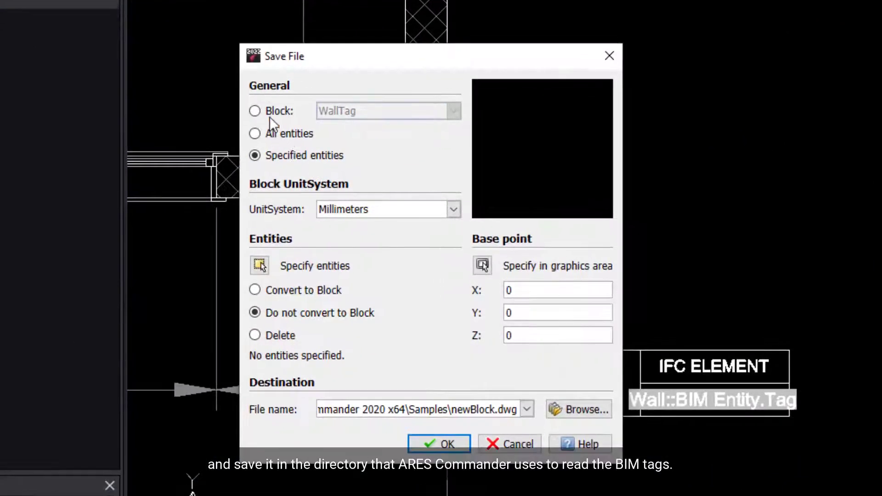
pyautogui.click(329, 155)
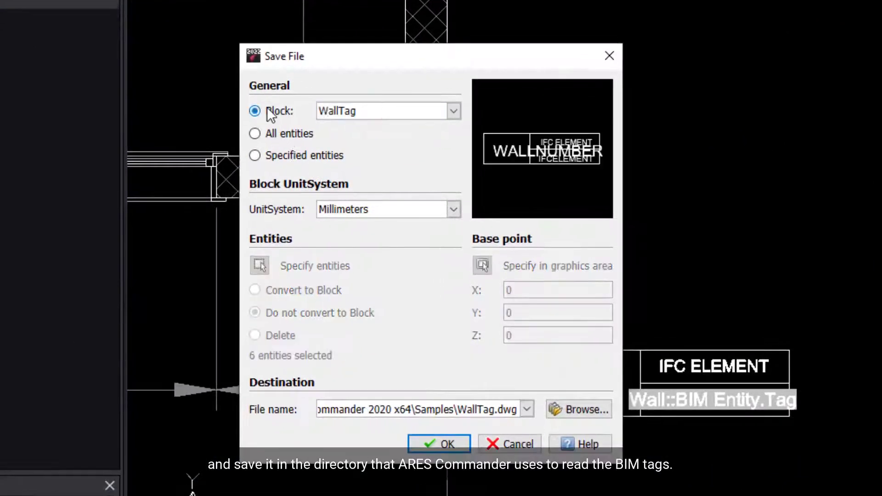
pyautogui.click(580, 409)
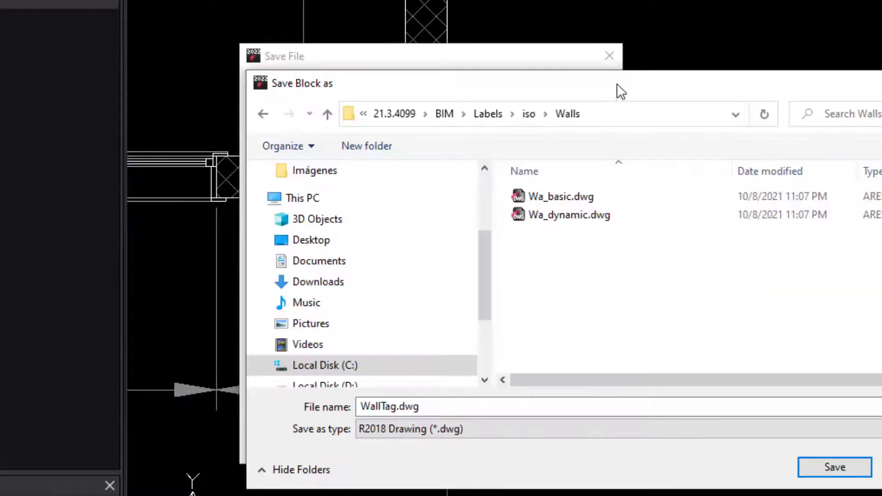
pyautogui.click(620, 113)
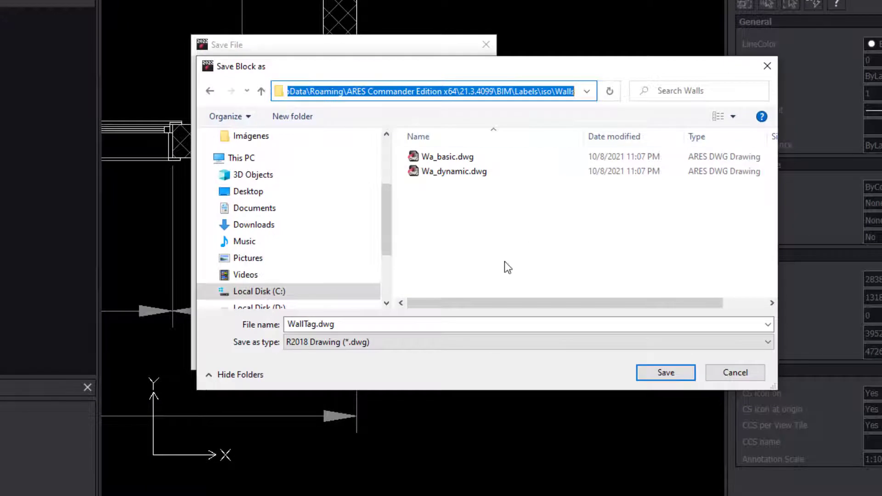
pyautogui.click(407, 325)
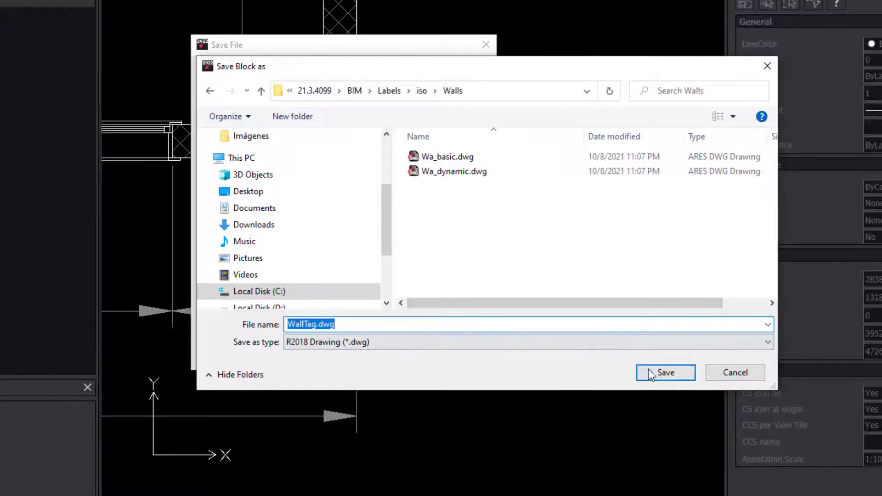
pyautogui.click(662, 373)
pyautogui.click(355, 354)
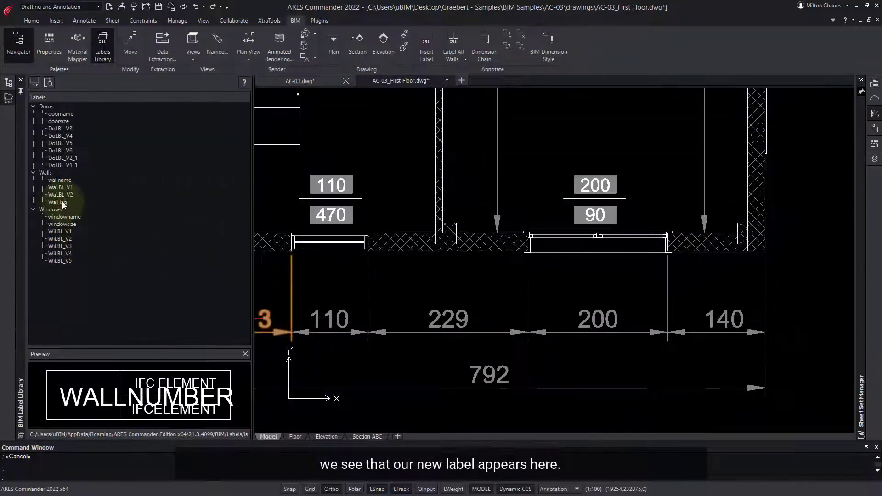
# Set the WallTag label as the default for walls in the BIM label library.
pyautogui.click(229, 197)
pyautogui.rightClick(135, 202)
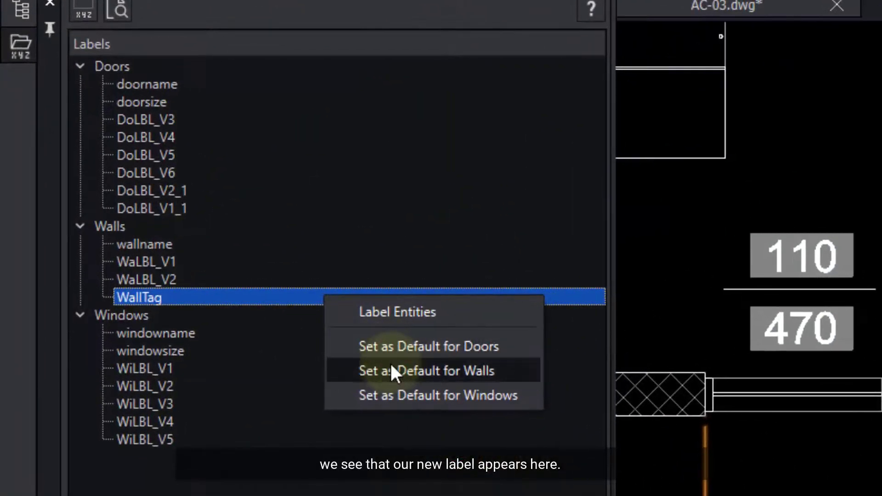
pyautogui.click(392, 370)
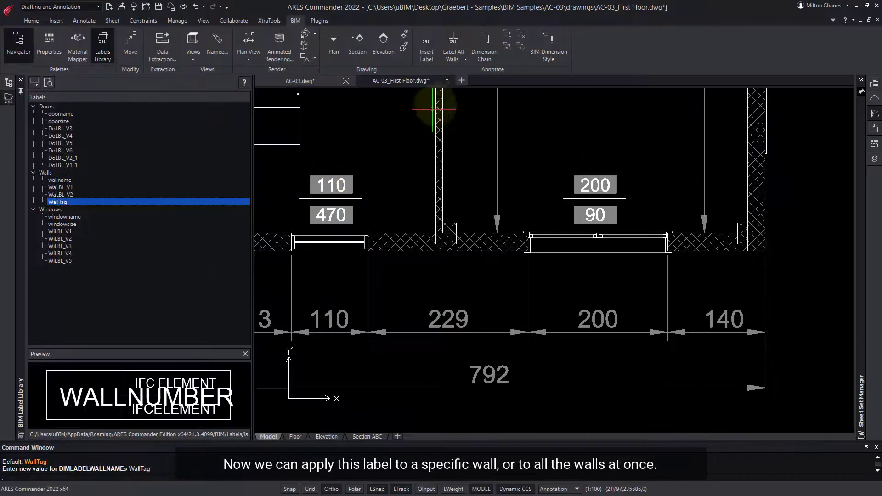
# Label all walls of the first floor plan with the default wall label and save the drawing.
pyautogui.click(465, 59)
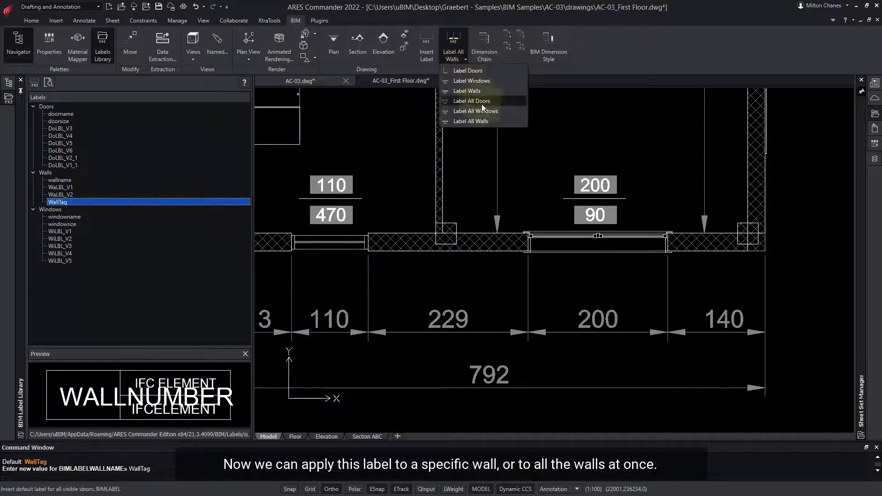
pyautogui.click(478, 121)
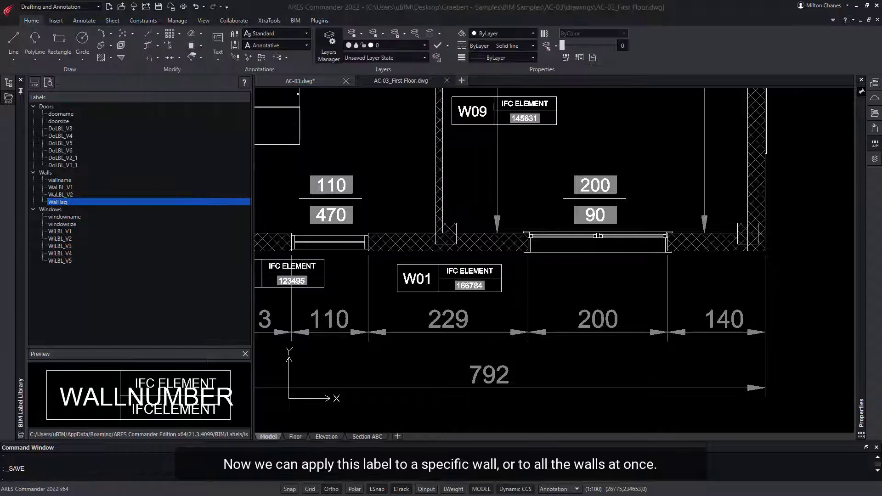
pyautogui.hotkey('ctrl', 's')
pyautogui.scroll(-3, 571, 281)
pyautogui.scroll(-3, 572, 282)
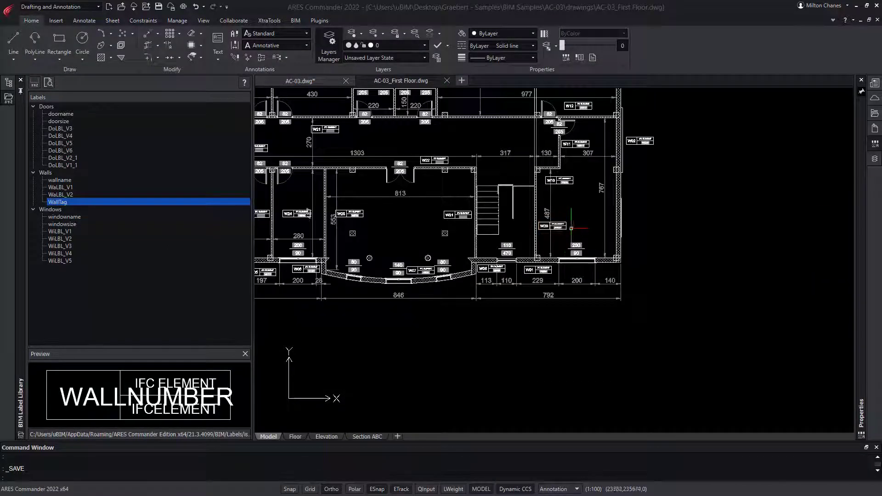
pyautogui.moveTo(604, 238); pyautogui.dragTo(760, 351, button='middle')
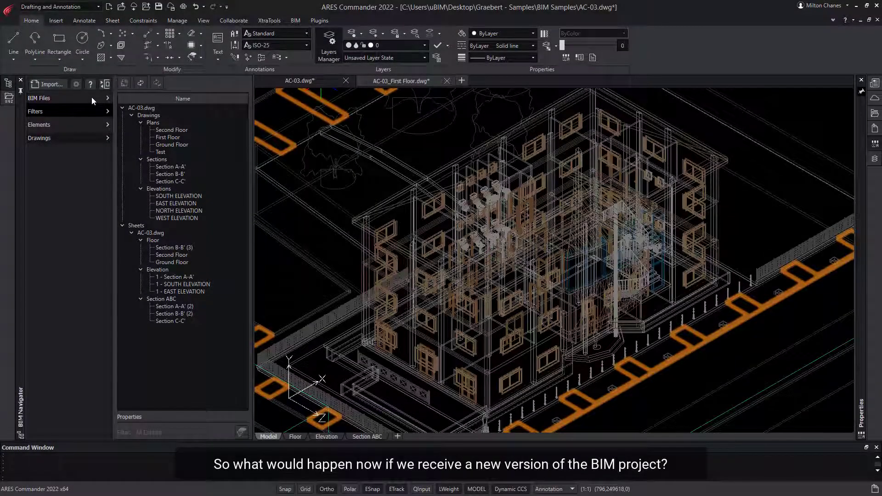
# Reload the BIM file MCh - Bata Building - O.ifc in AC-03.dwg from the version in the New Version IFC folder.
pyautogui.click(92, 97)
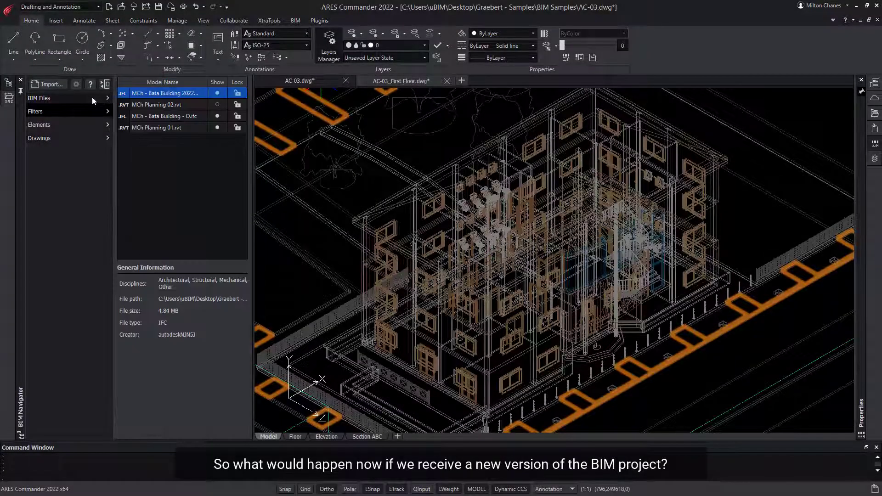
pyautogui.click(188, 117)
pyautogui.rightClick(189, 117)
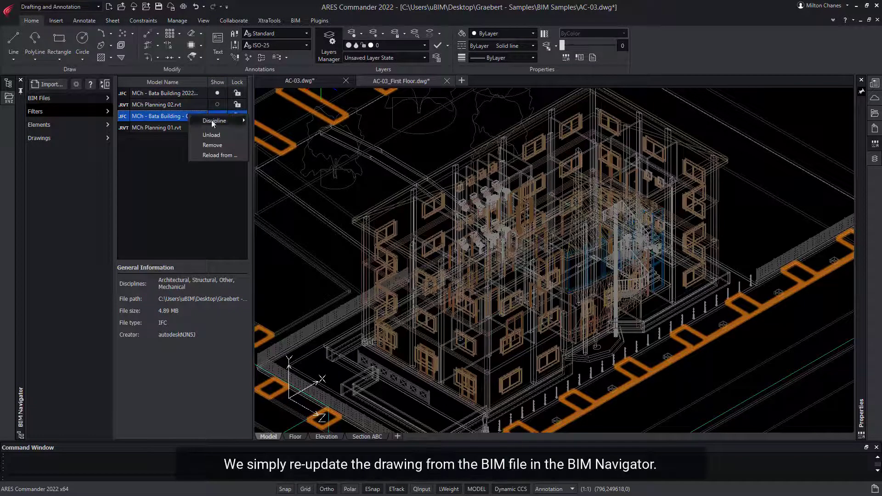
pyautogui.click(216, 155)
pyautogui.click(443, 191)
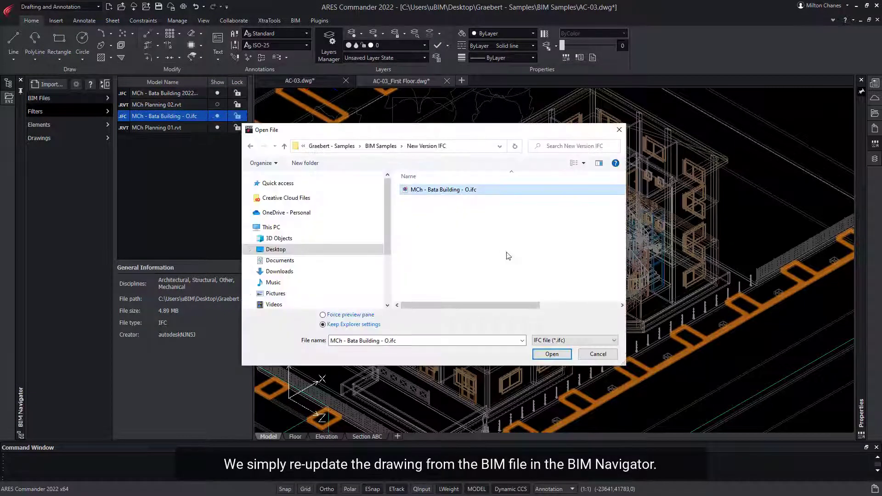
pyautogui.click(565, 356)
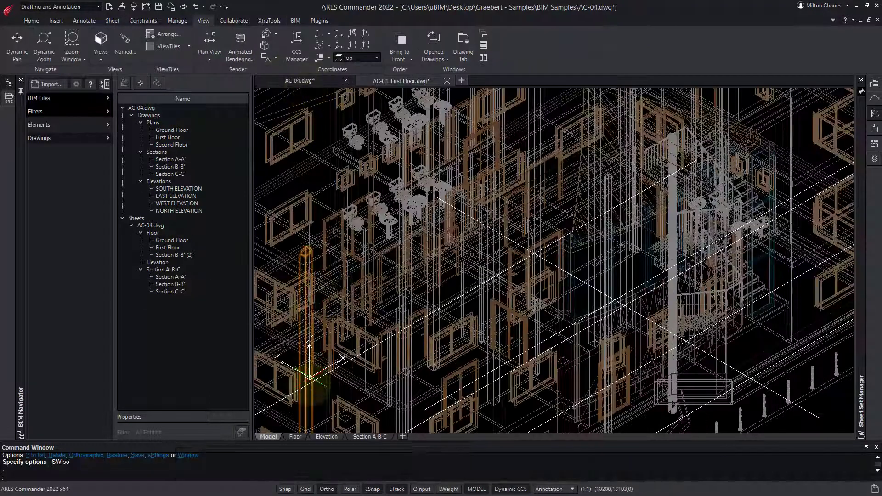
# Open the Floor sheet of AC-04.dwg and examine the sheet set's model views for the elevation, floor and section drawings.
pyautogui.click(294, 436)
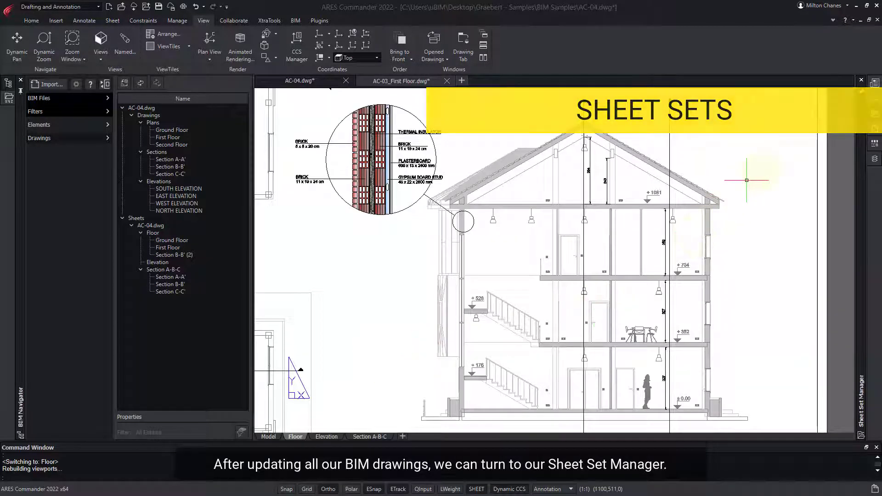
pyautogui.click(861, 90)
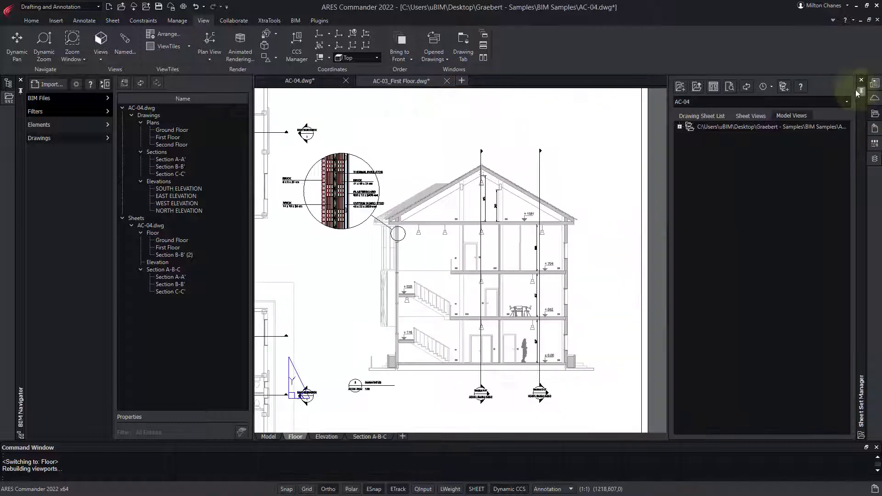
pyautogui.click(679, 127)
pyautogui.click(689, 137)
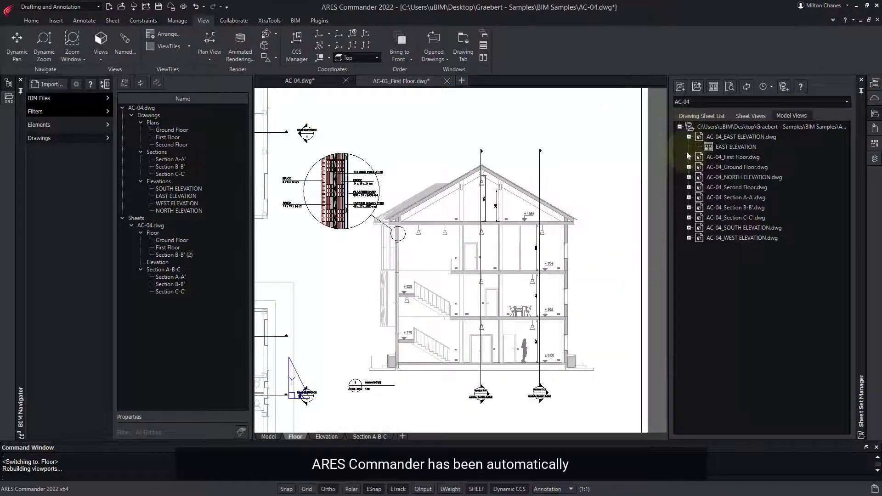
pyautogui.click(689, 166)
pyautogui.click(689, 187)
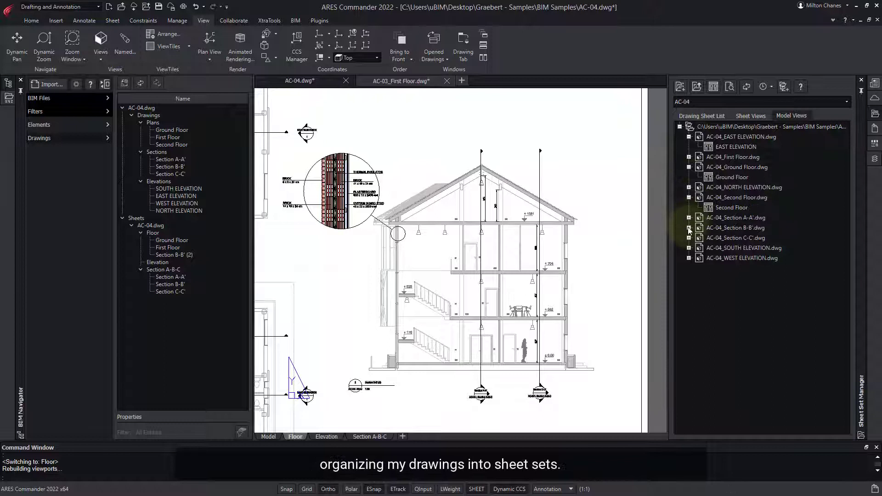
pyautogui.click(689, 228)
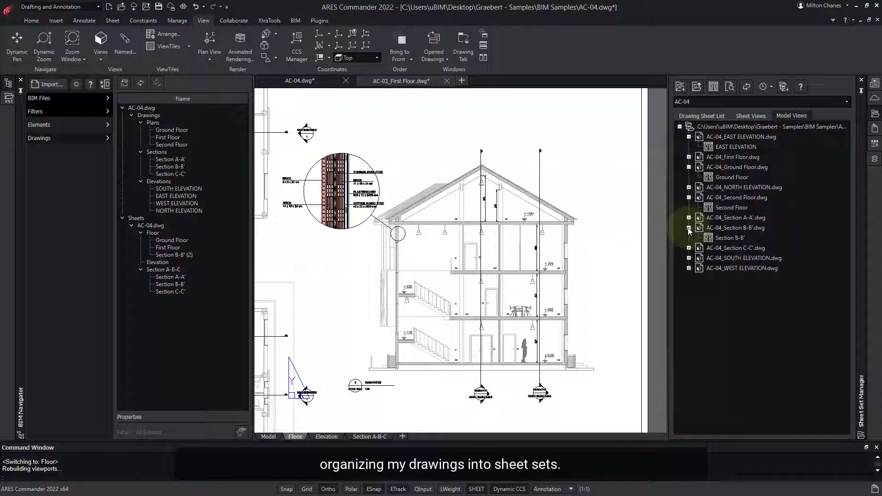
# Check the Publish and Pack and Go options of the AC-04 drawing sheet set, and the Pack and Go export of the current drawing.
pyautogui.click(719, 117)
pyautogui.click(698, 126)
pyautogui.rightClick(704, 126)
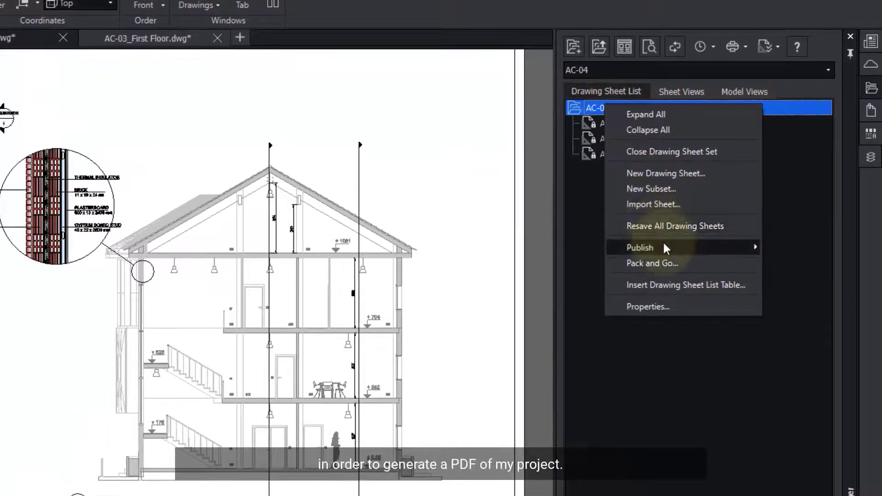
pyautogui.moveTo(664, 244)
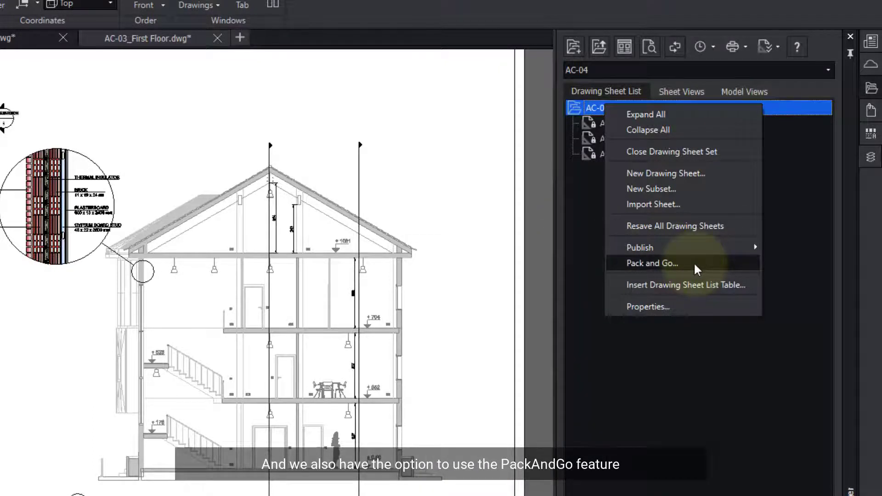
pyautogui.click(695, 264)
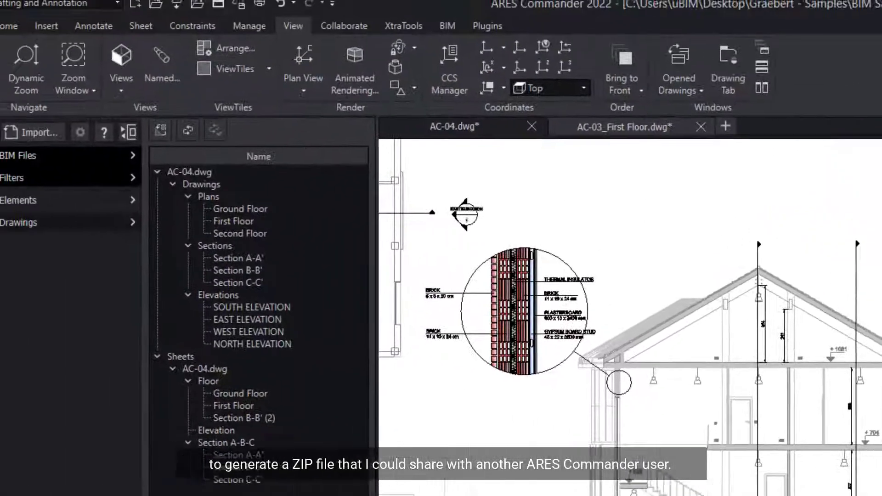
pyautogui.click(21, 21)
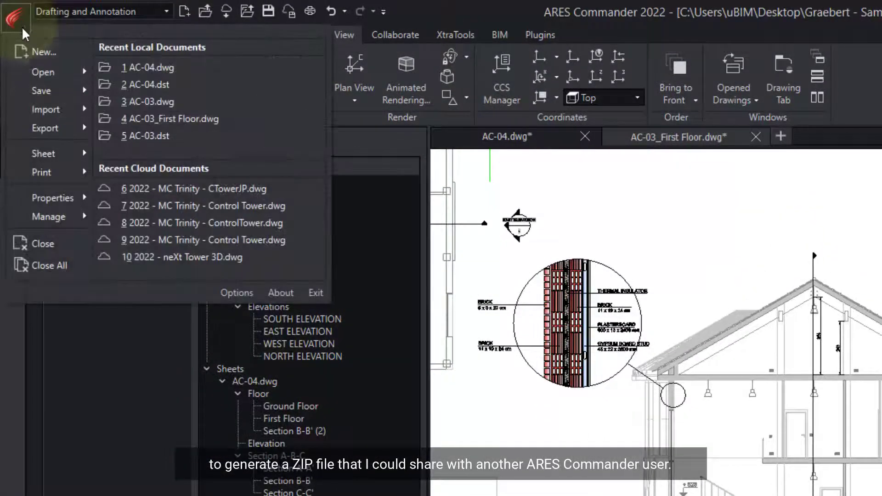
pyautogui.moveTo(82, 126)
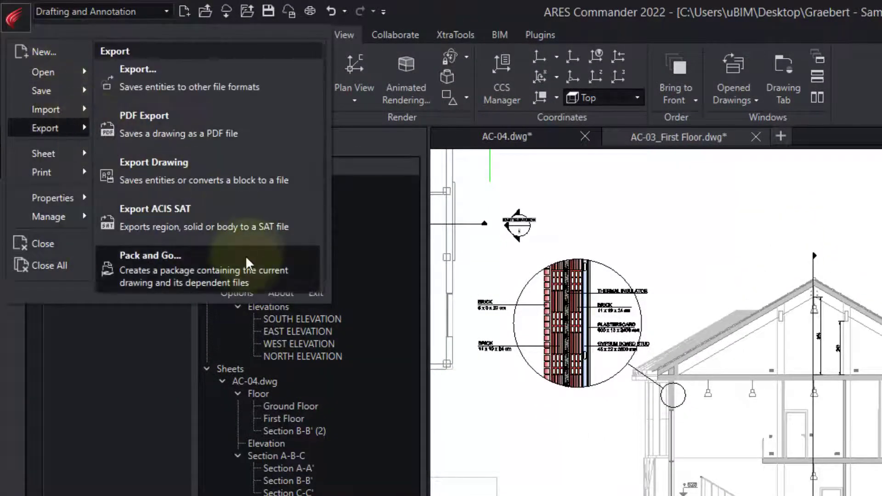